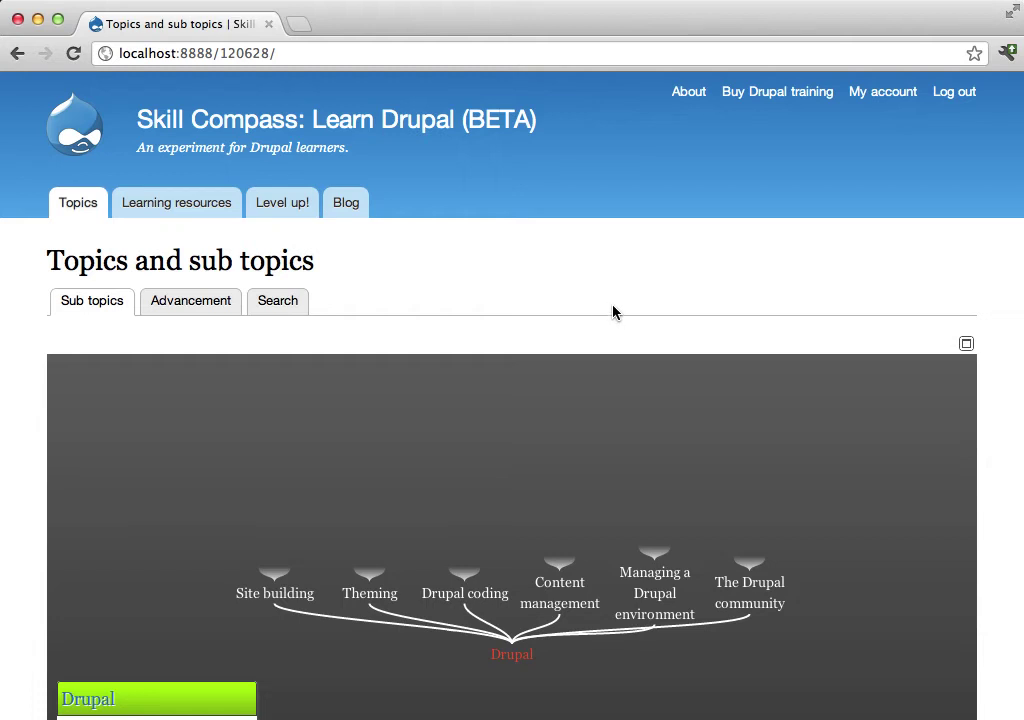
Step: Open the My account profile page showing the current total of 7 points
scroll(610, 313, down, 3)
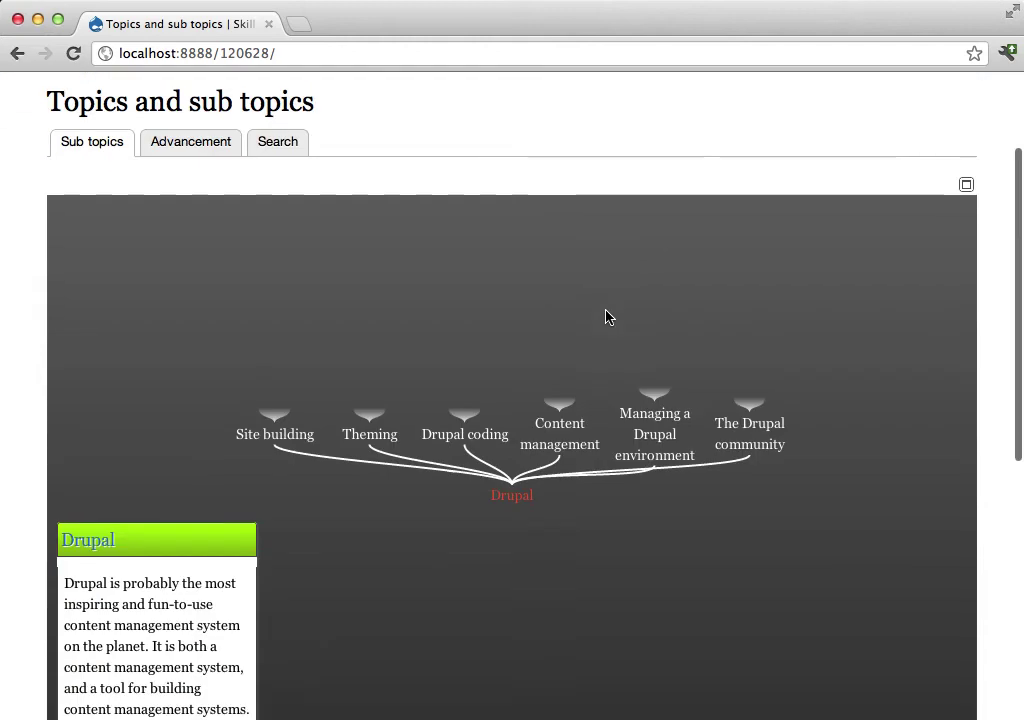
scroll(606, 318, up, 4)
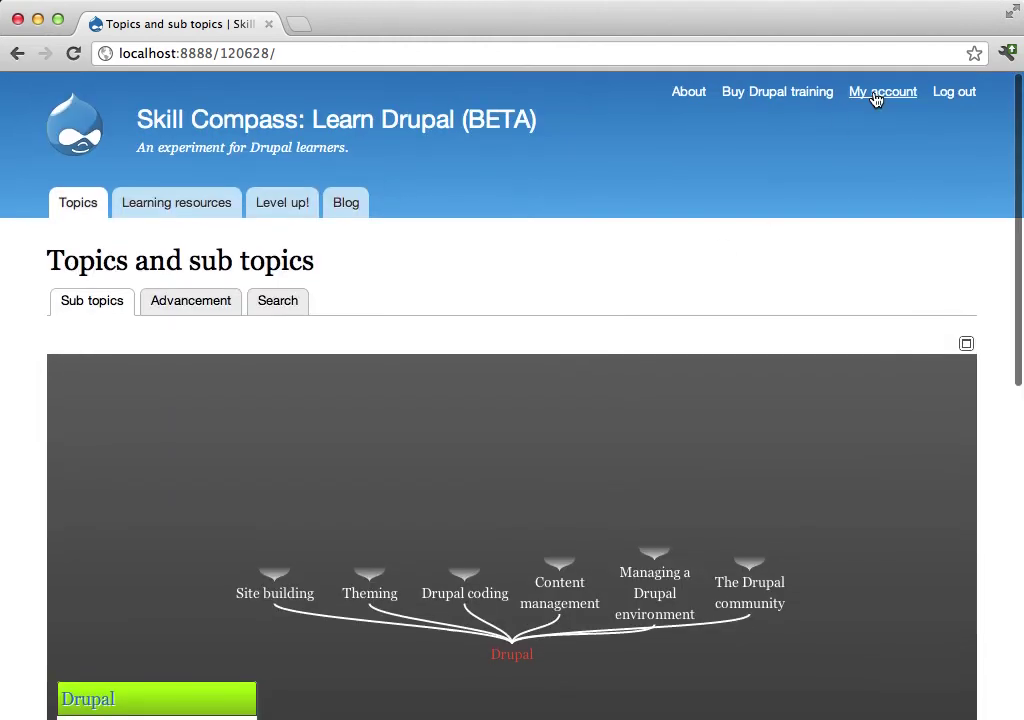
click(876, 97)
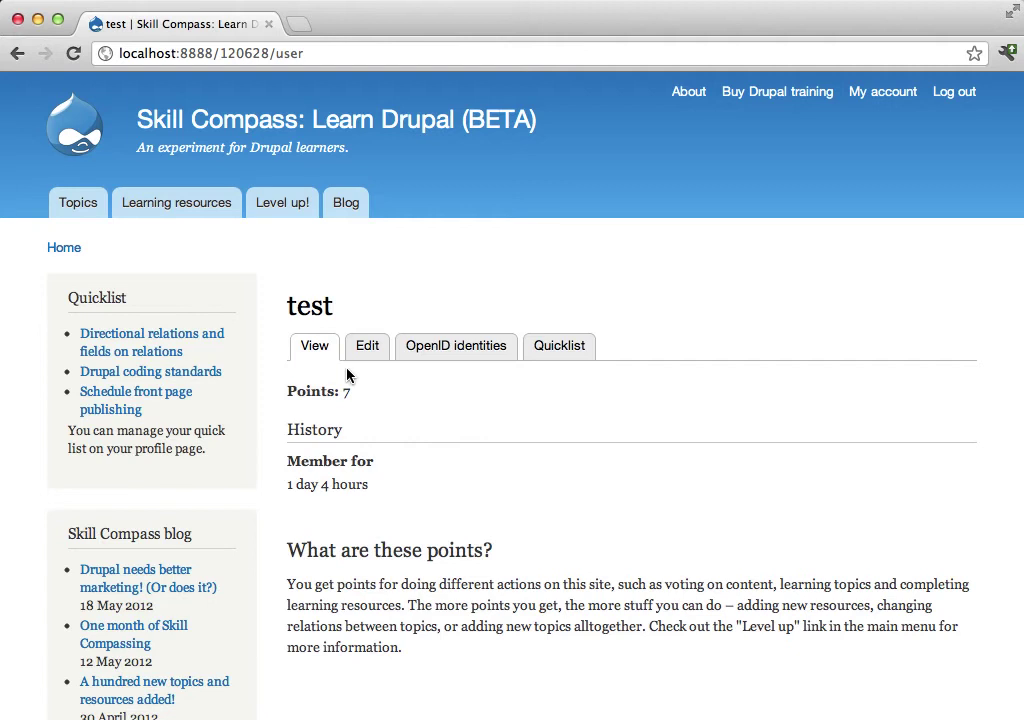
Step: From Learning resources, mark 'Directional relations and fields on relations' as completed
click(175, 210)
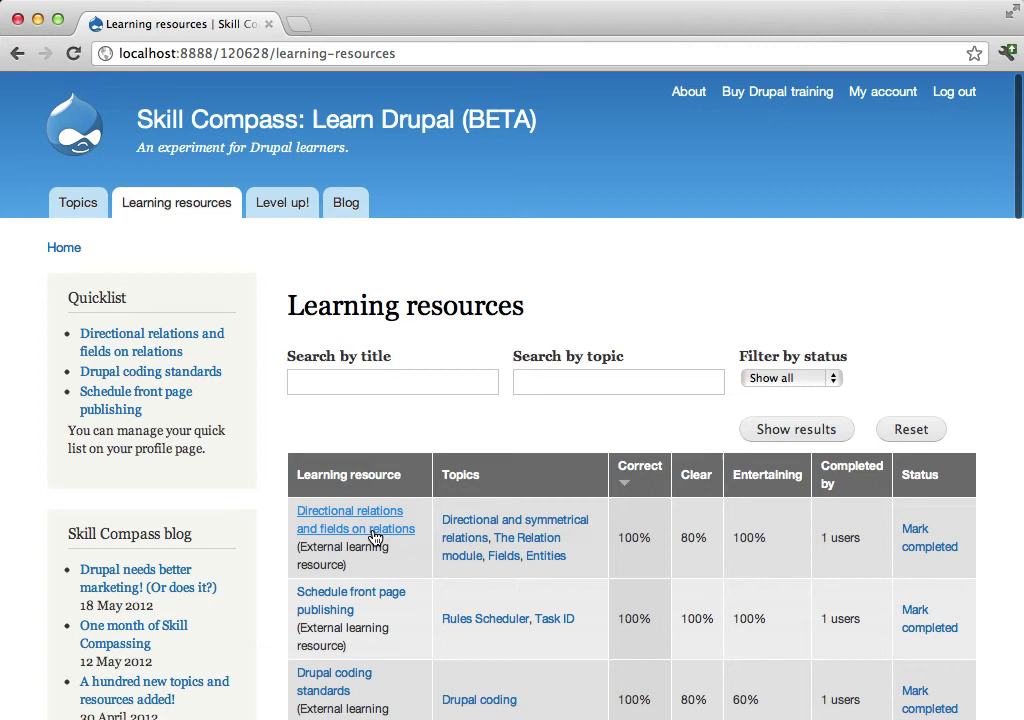
click(375, 538)
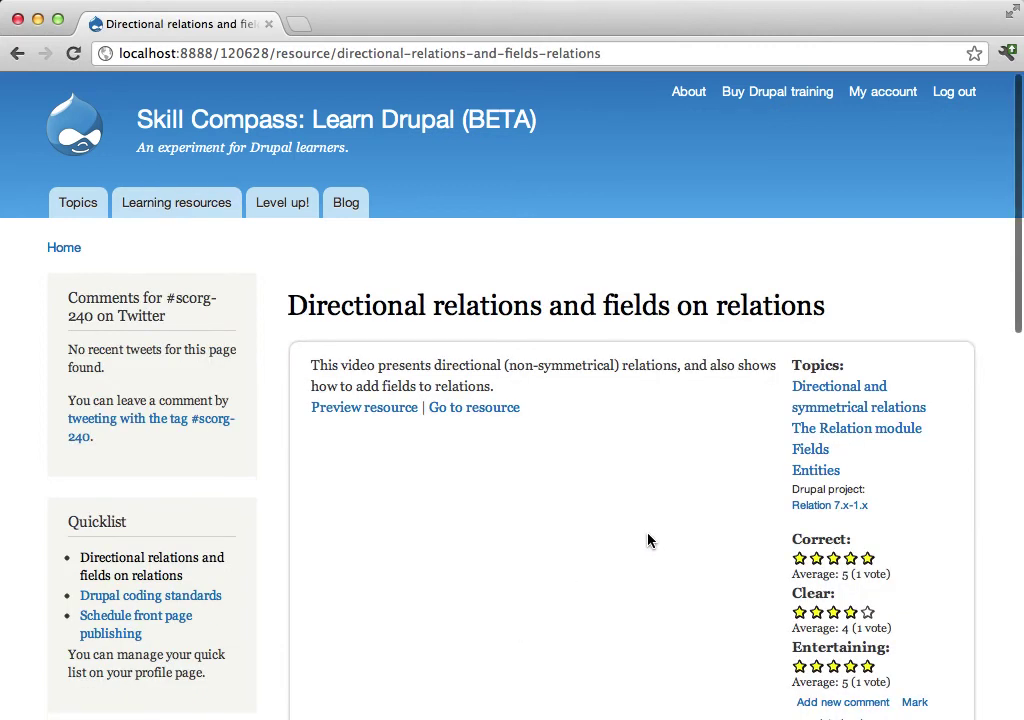
scroll(648, 540, down, 4)
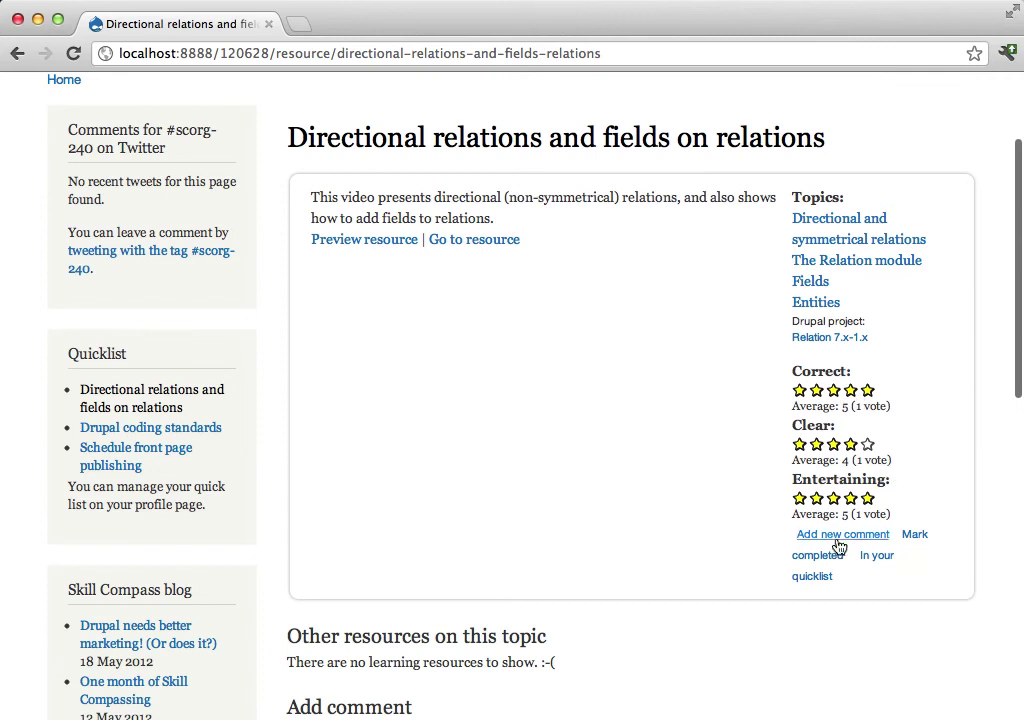
click(918, 540)
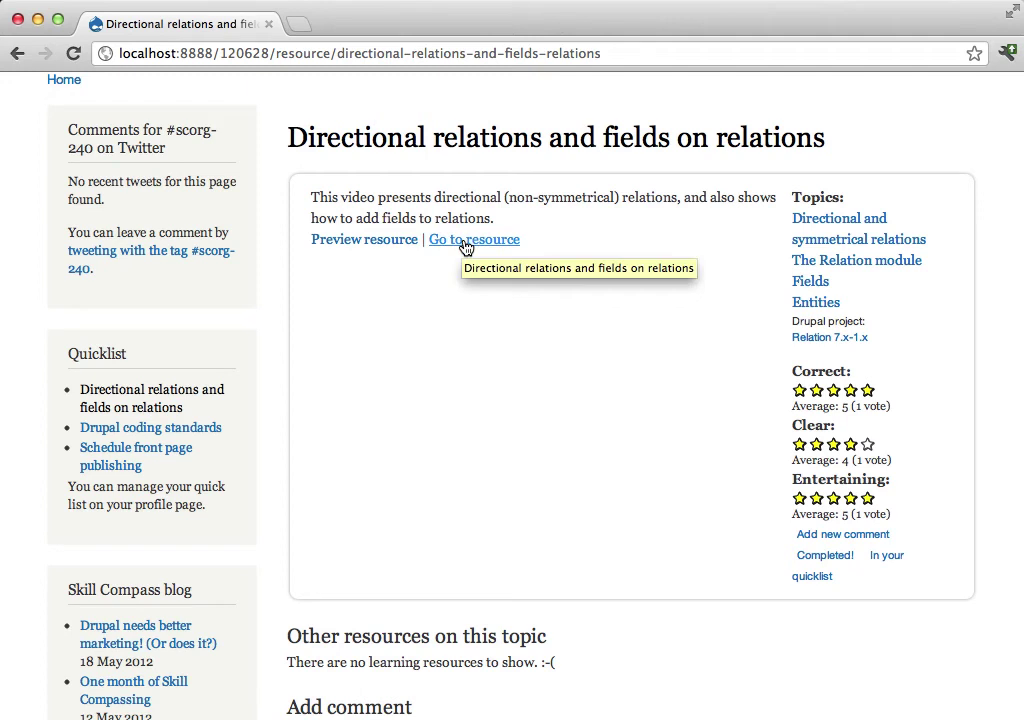
Step: Reload the resource page to see 'You got 1 points! (Now 8 in total.)'
scroll(517, 310, down, 2)
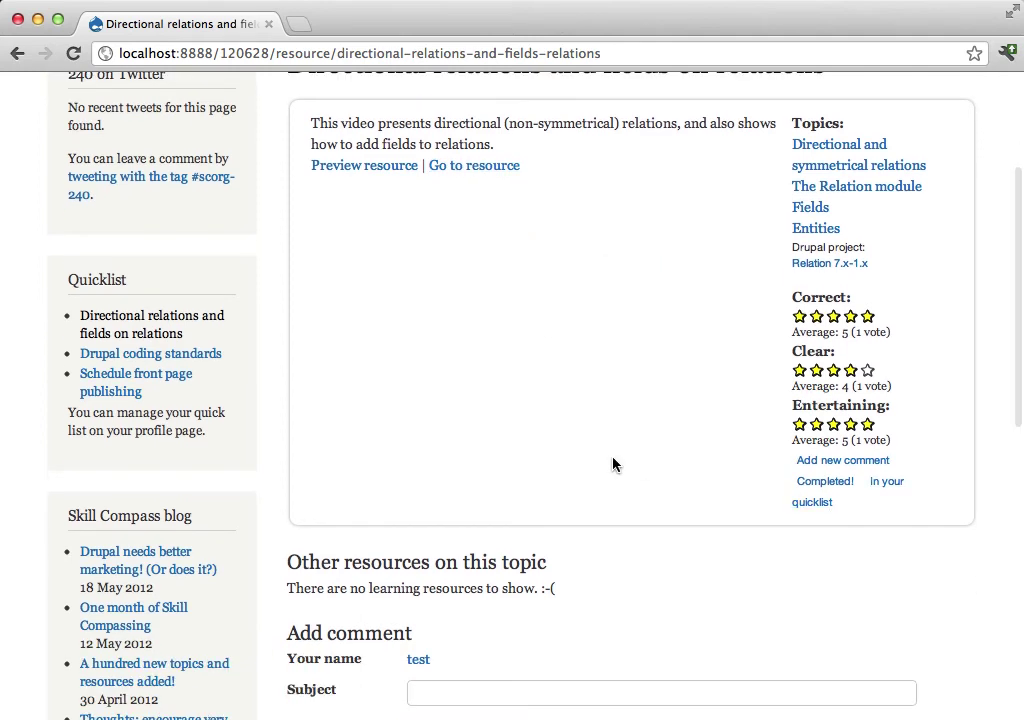
key(super+r)
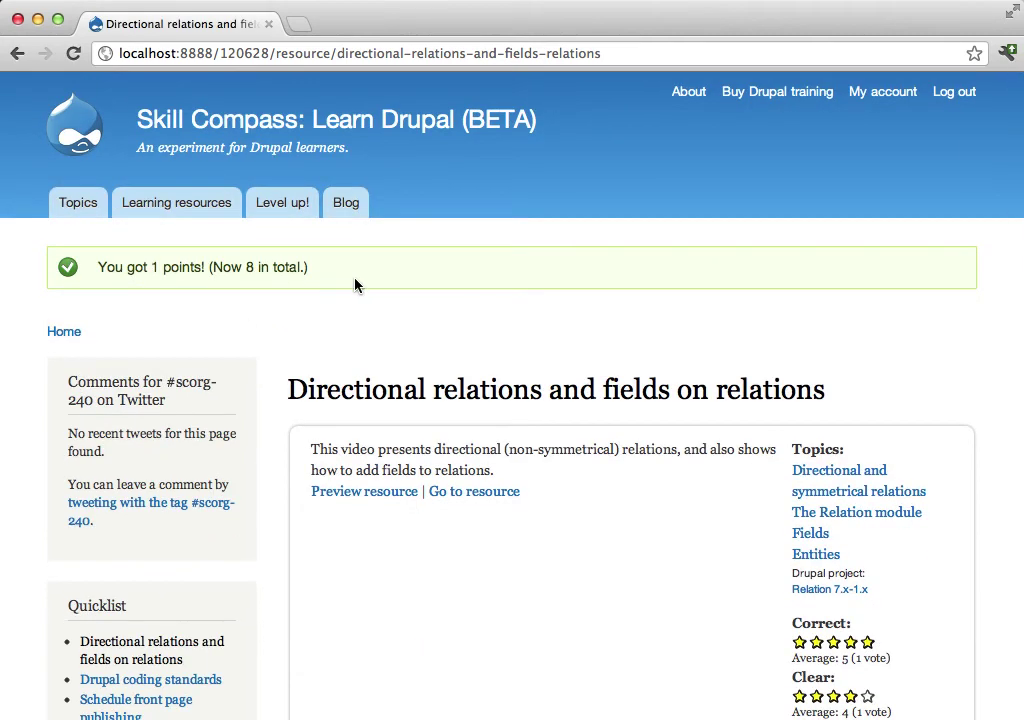
scroll(723, 552, down, 1)
scroll(723, 552, down, 3)
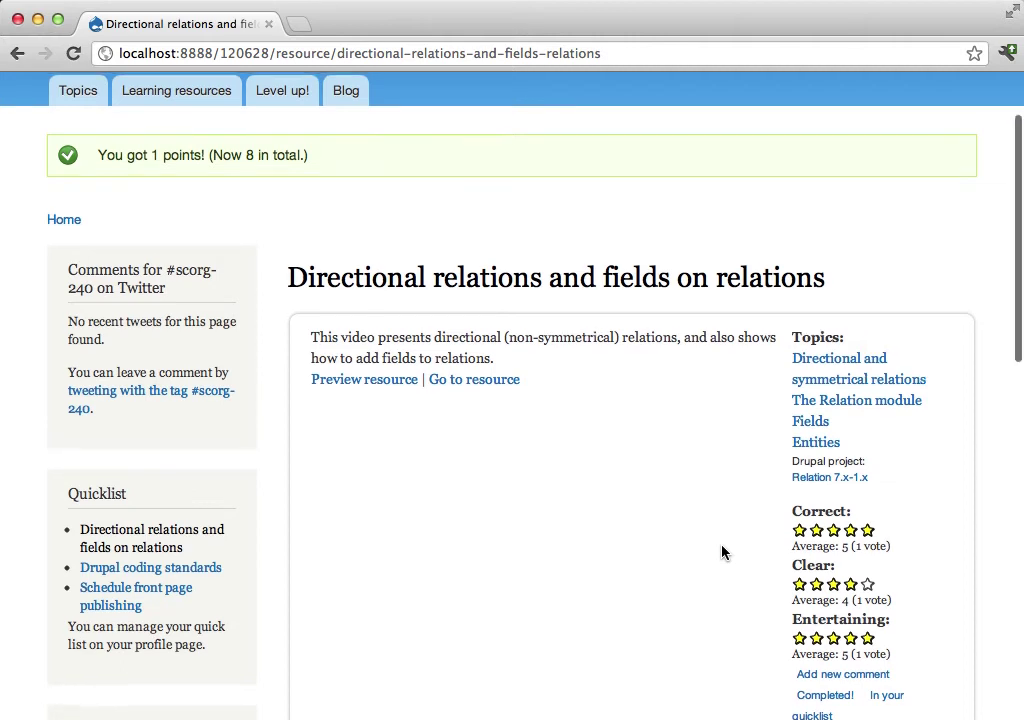
scroll(723, 552, down, 2)
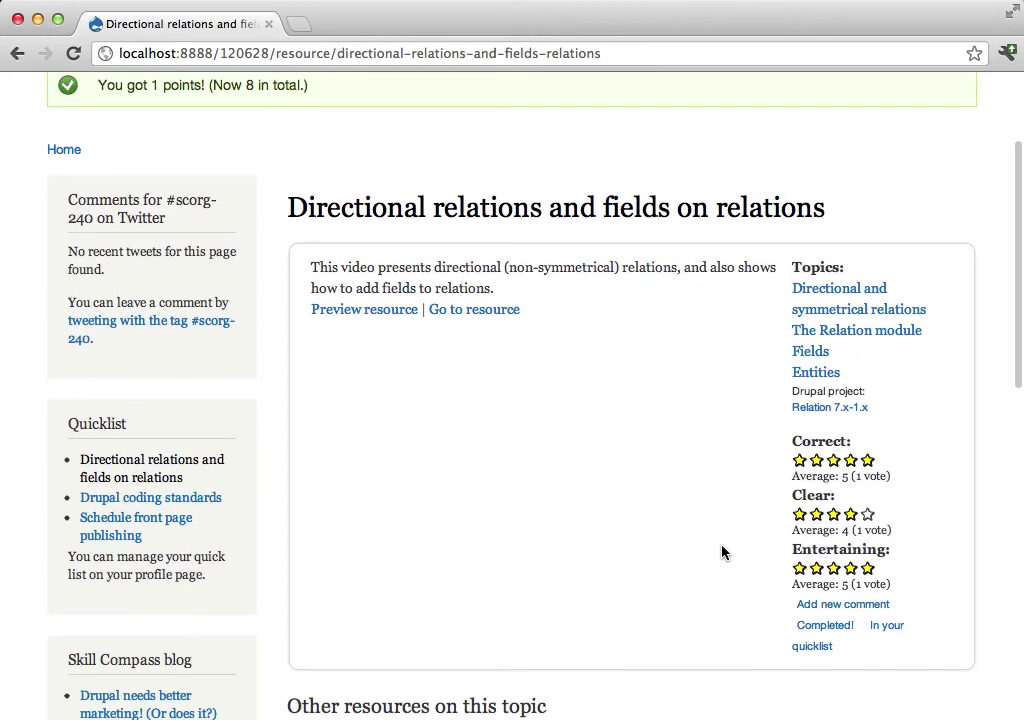
scroll(706, 517, up, 5)
Step: Mark Overview of actions, Getting the flagging user into Views, The Boss exercise suite and The Relation module completed
click(208, 206)
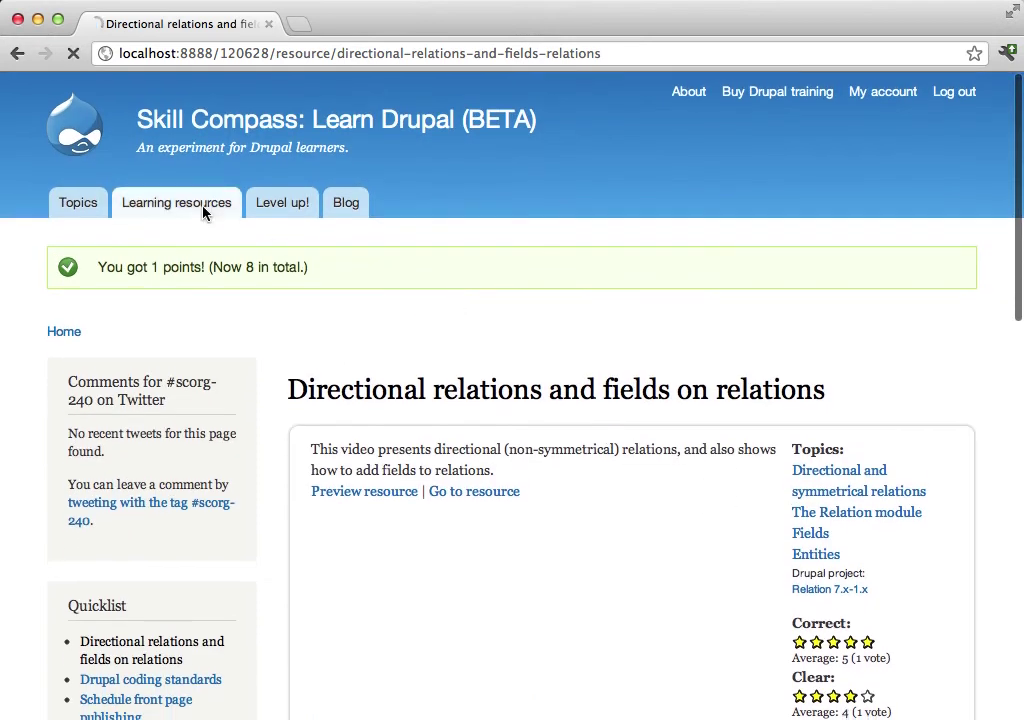
scroll(606, 500, down, 10)
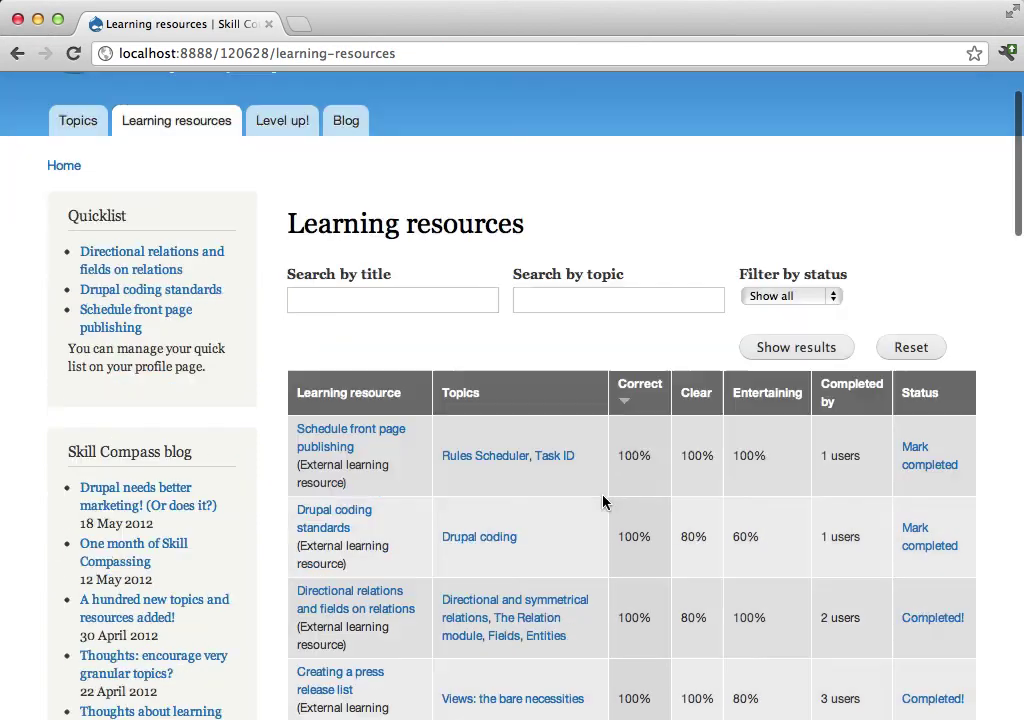
scroll(900, 538, down, 5)
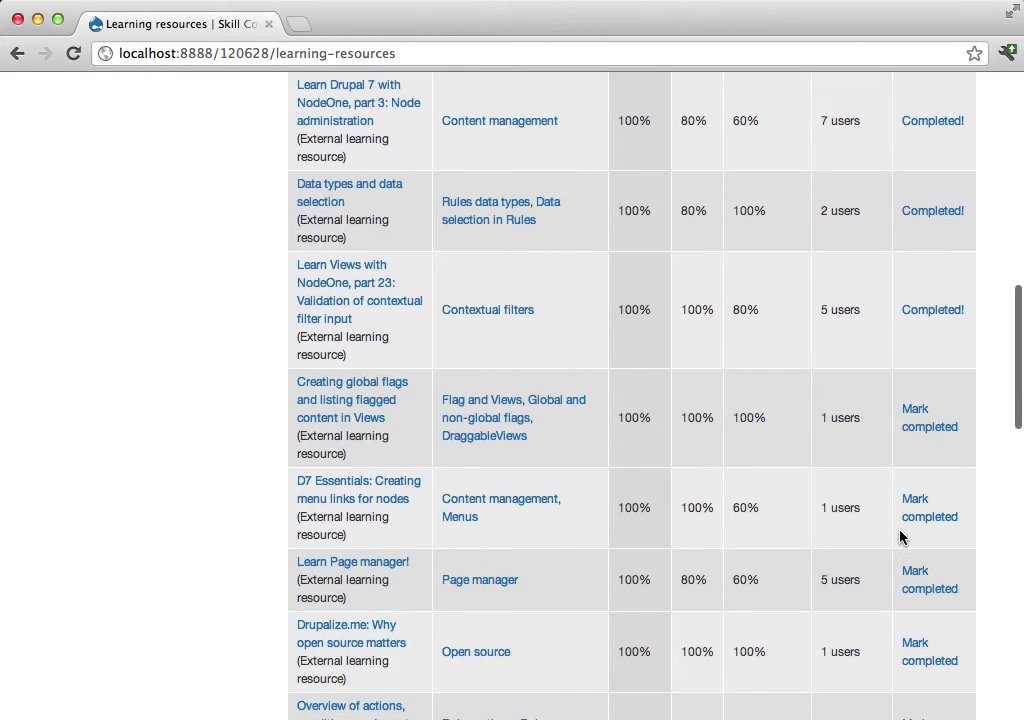
click(923, 543)
scroll(923, 543, down, 3)
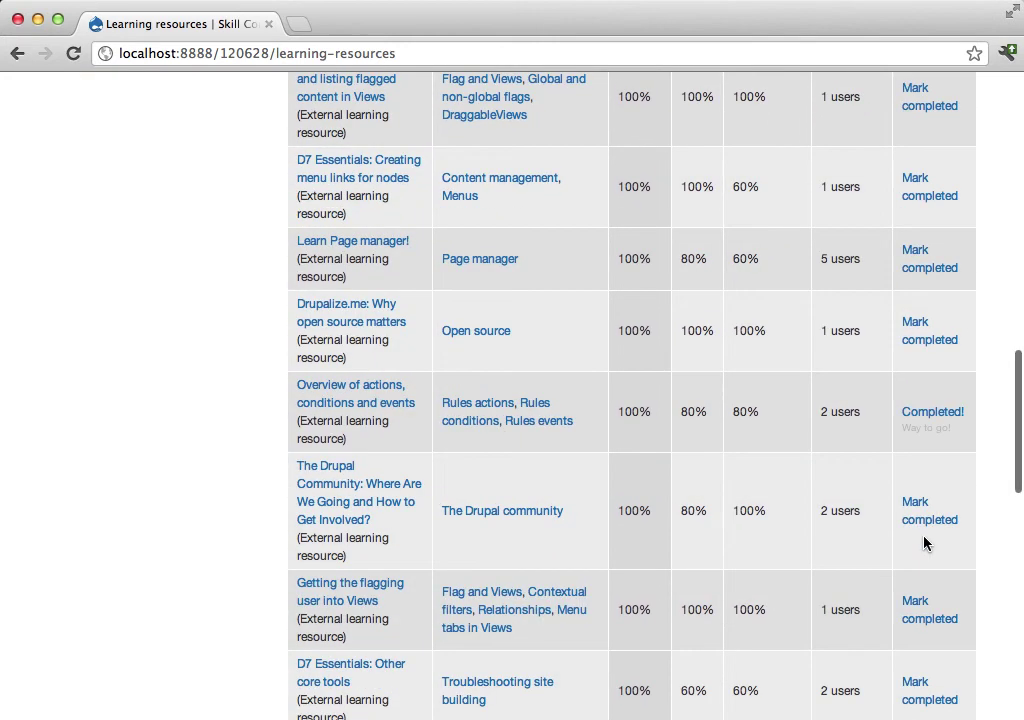
click(925, 548)
scroll(921, 549, down, 3)
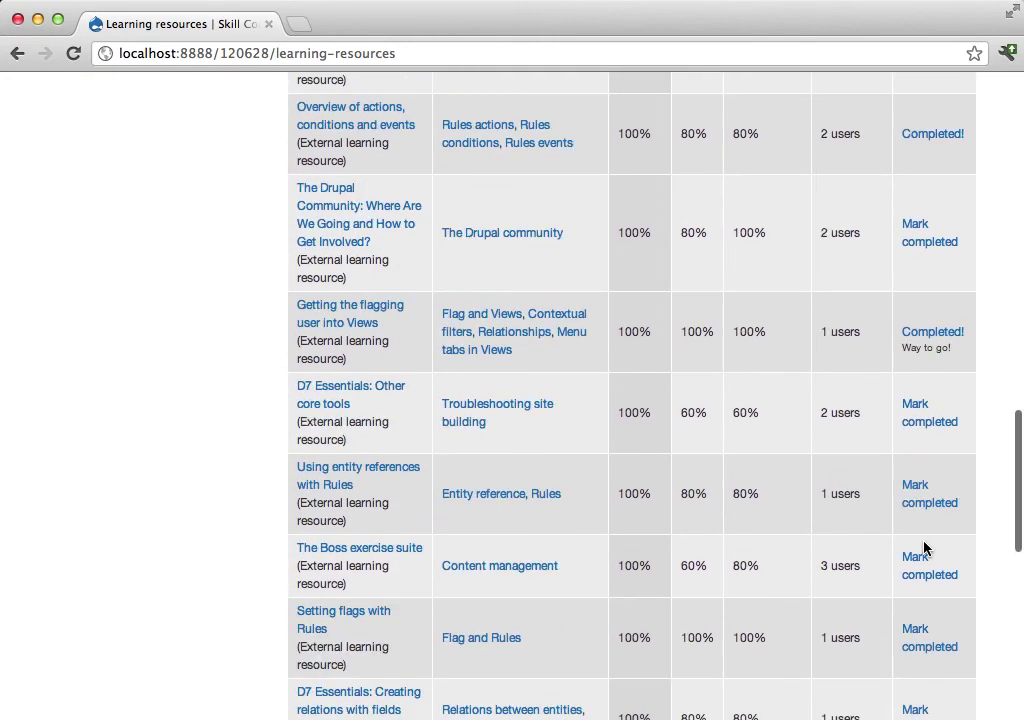
click(923, 558)
scroll(923, 565, down, 1)
scroll(923, 578, down, 2)
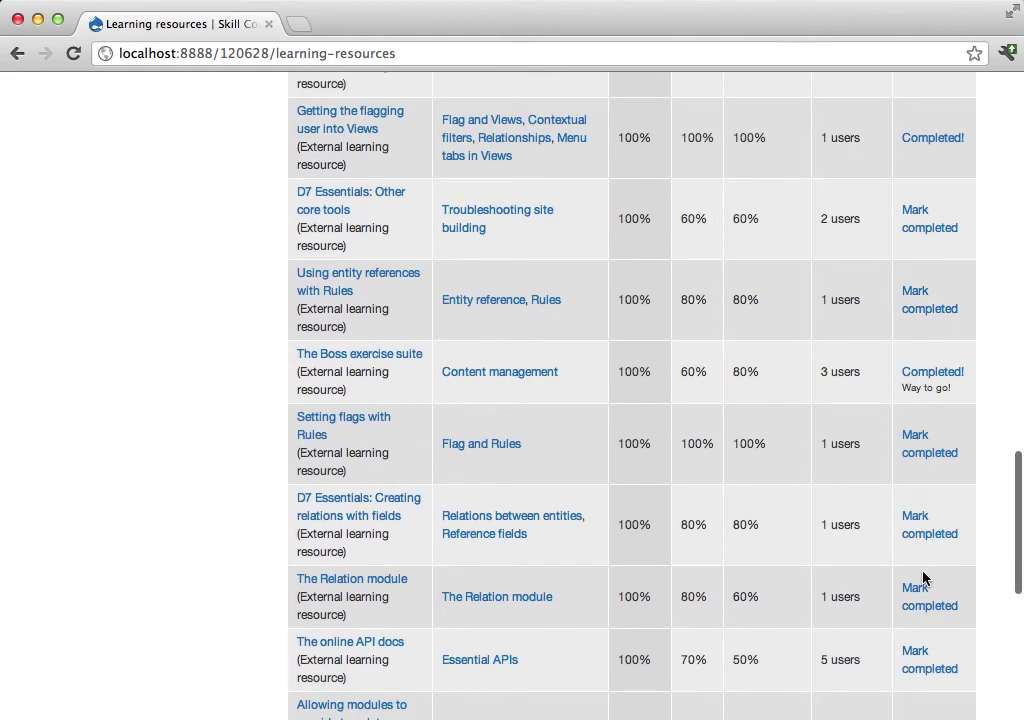
click(921, 592)
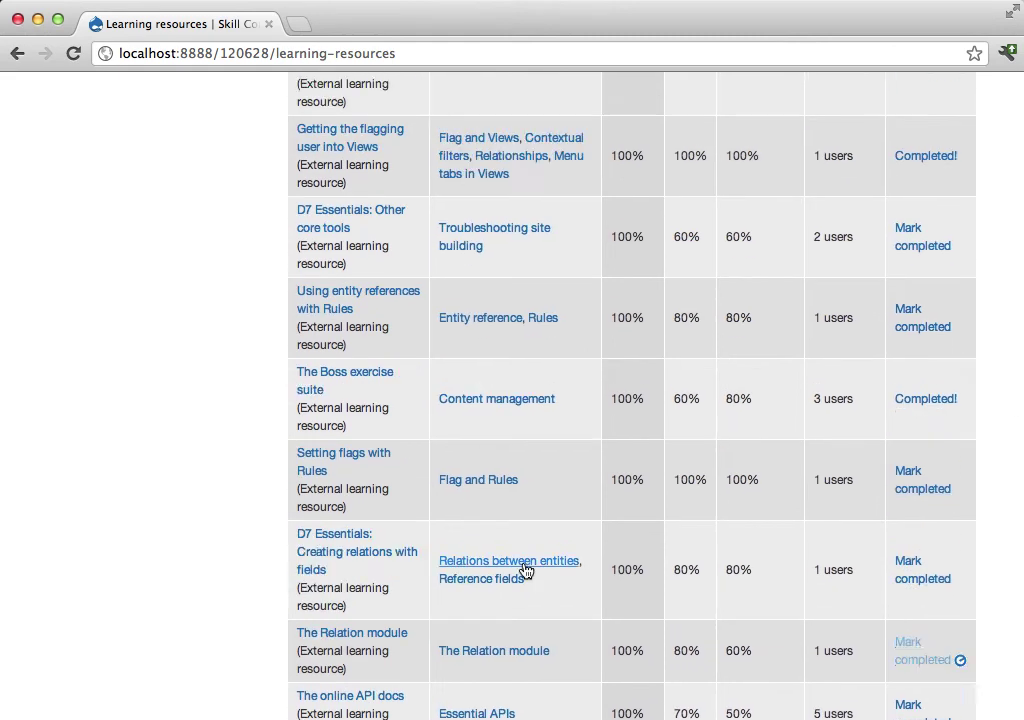
scroll(591, 587, up, 10)
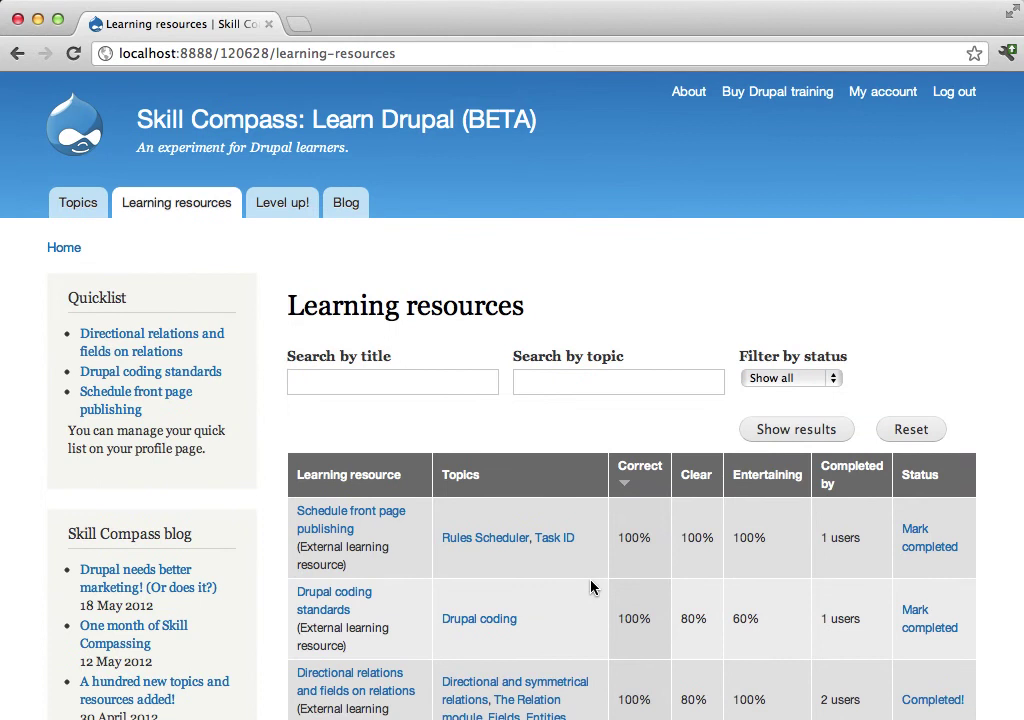
Step: Review the profile's four 'You got 1 points!' messages and the 12-point total
click(879, 94)
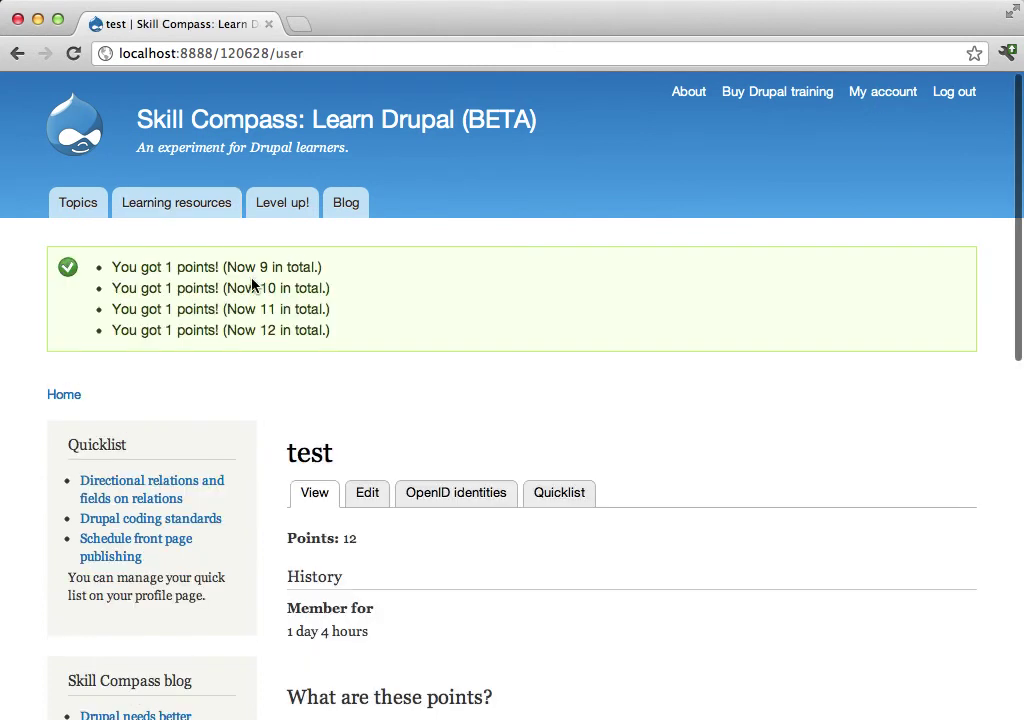
scroll(364, 369, down, 3)
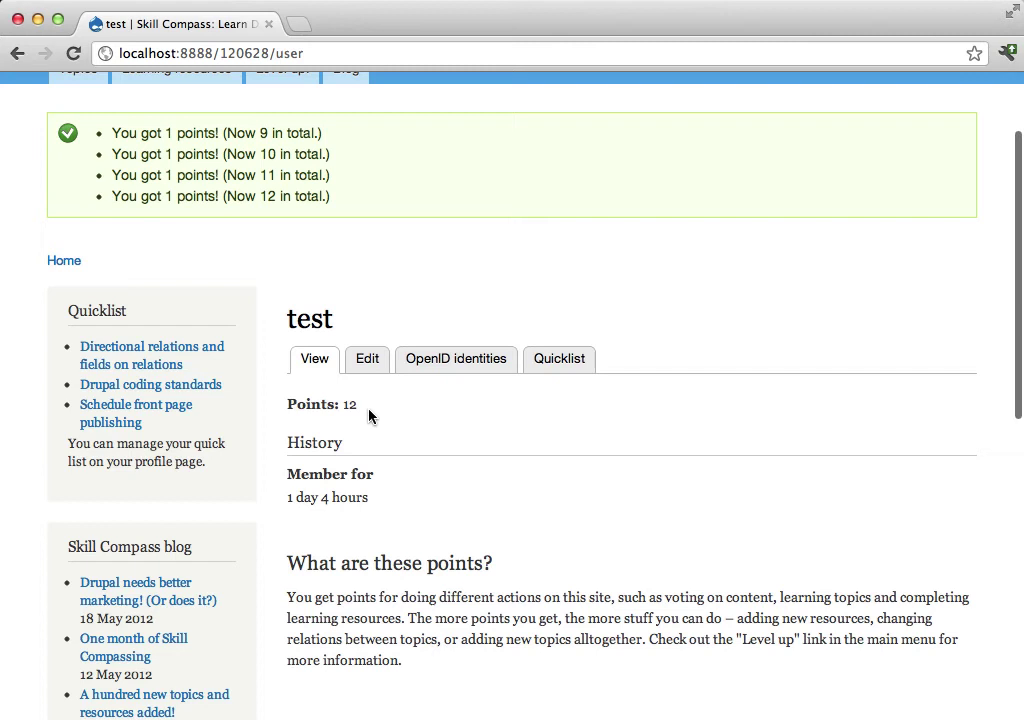
scroll(420, 434, up, 3)
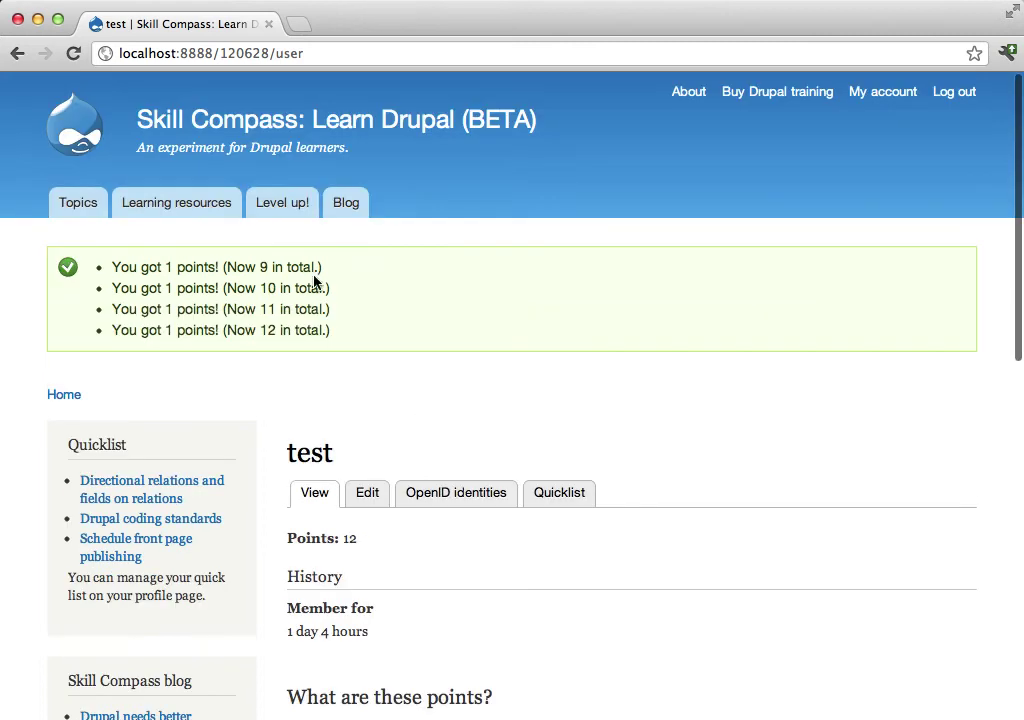
Step: Open the Level up! page and highlight the White belt description
click(283, 205)
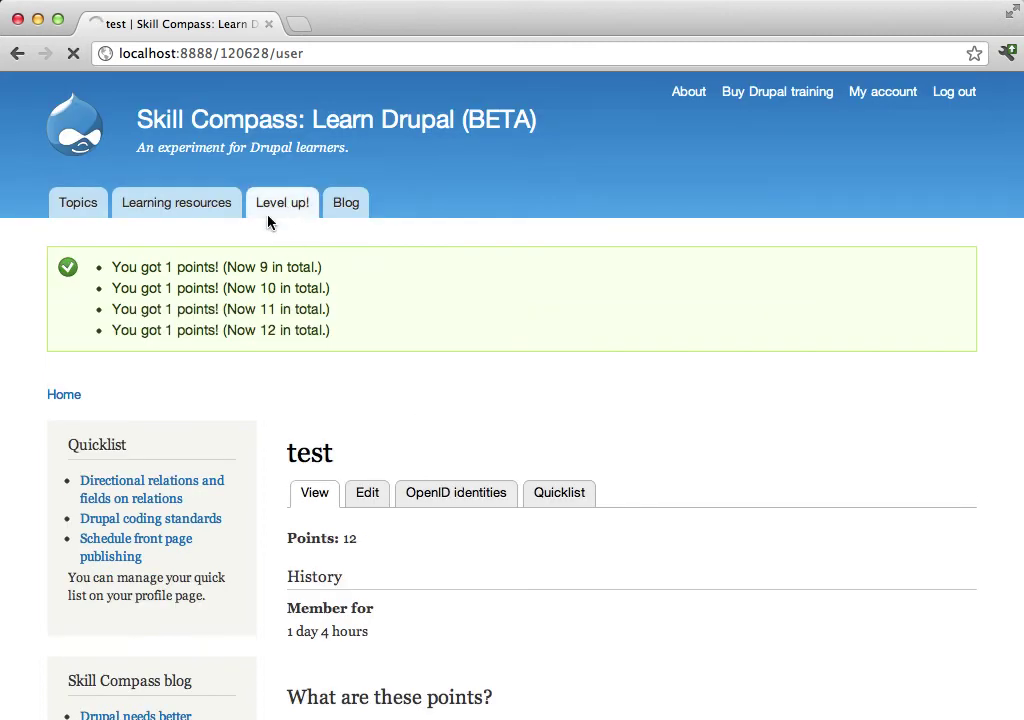
scroll(466, 345, down, 3)
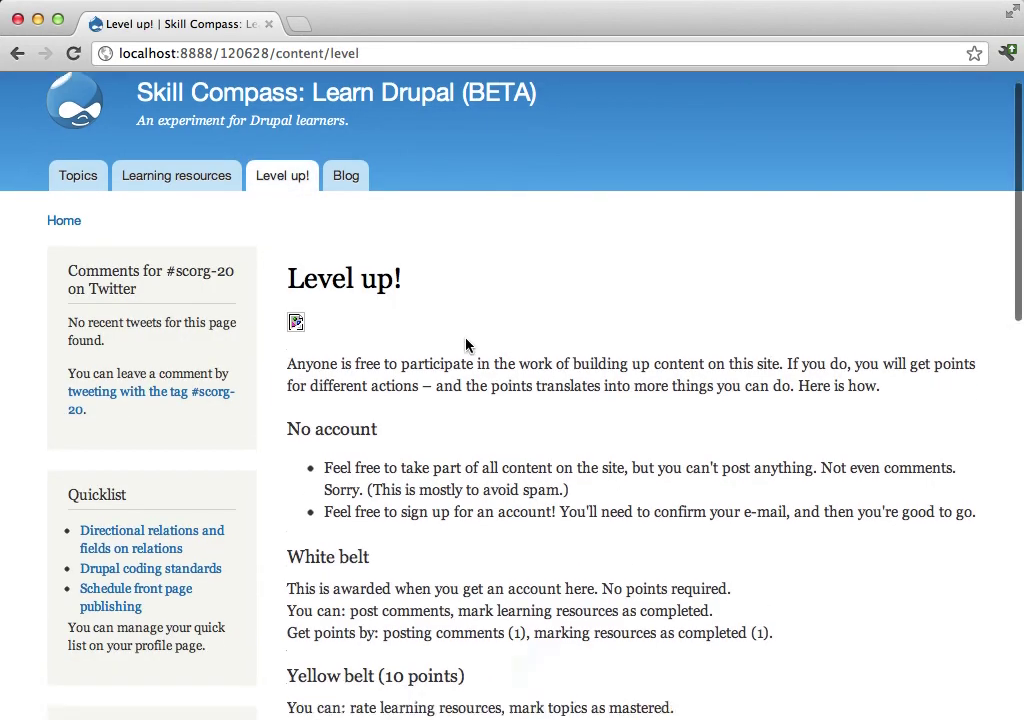
scroll(466, 340, down, 5)
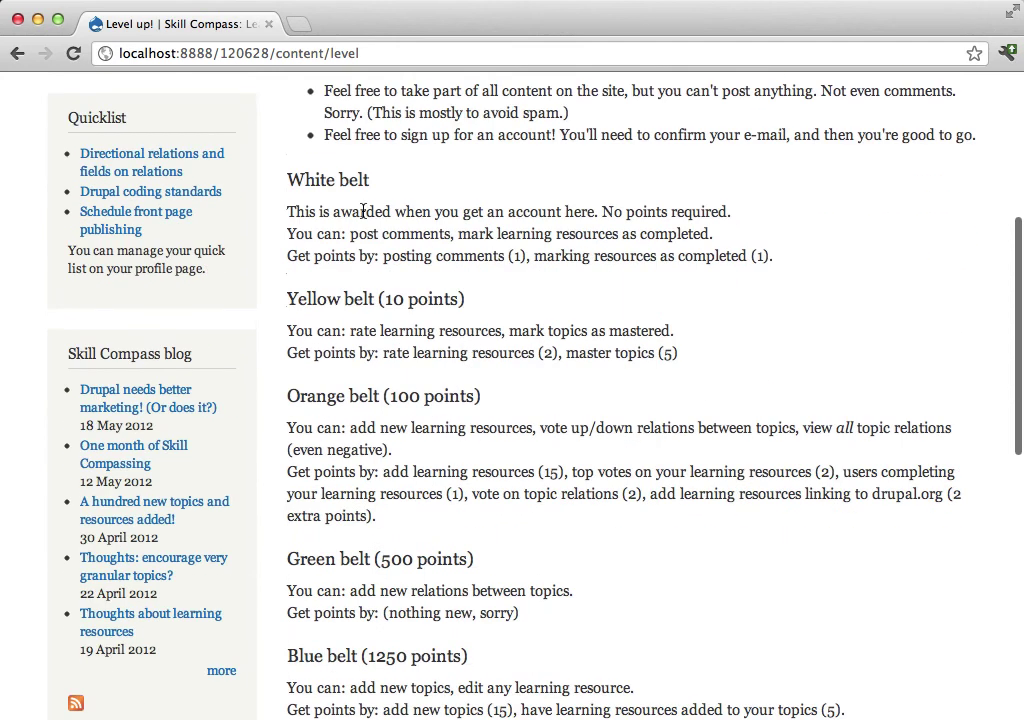
drag(333, 181, 356, 257)
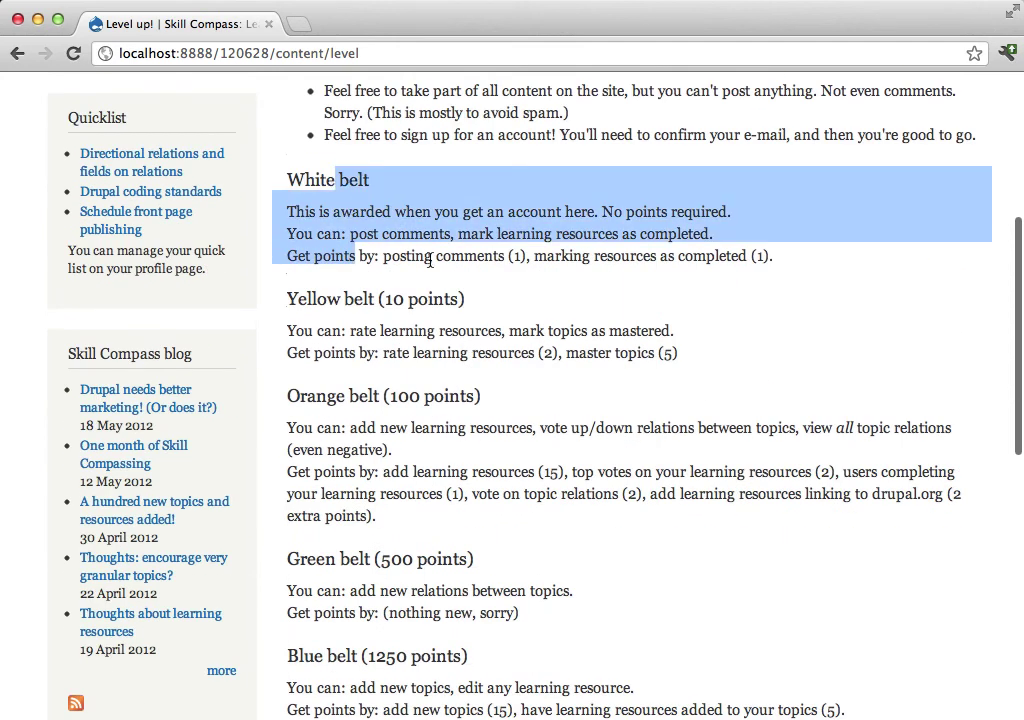
scroll(521, 322, up, 8)
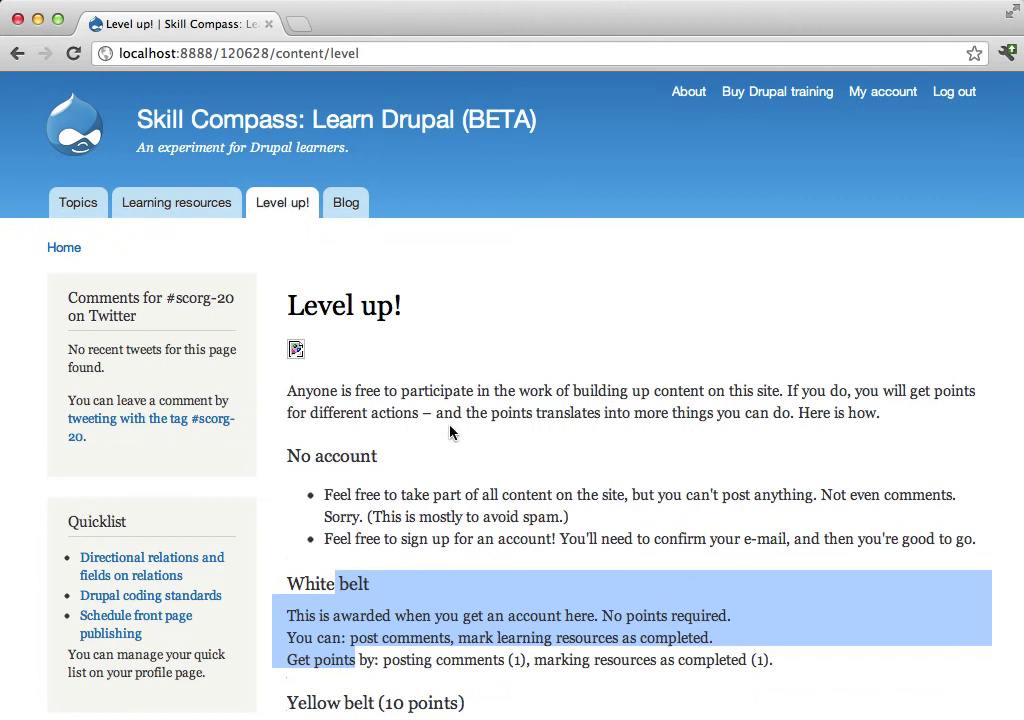
Step: Highlight the Yellow belt's 10-point requirement and the rating and mastery privileges it grants
scroll(450, 432, down, 7)
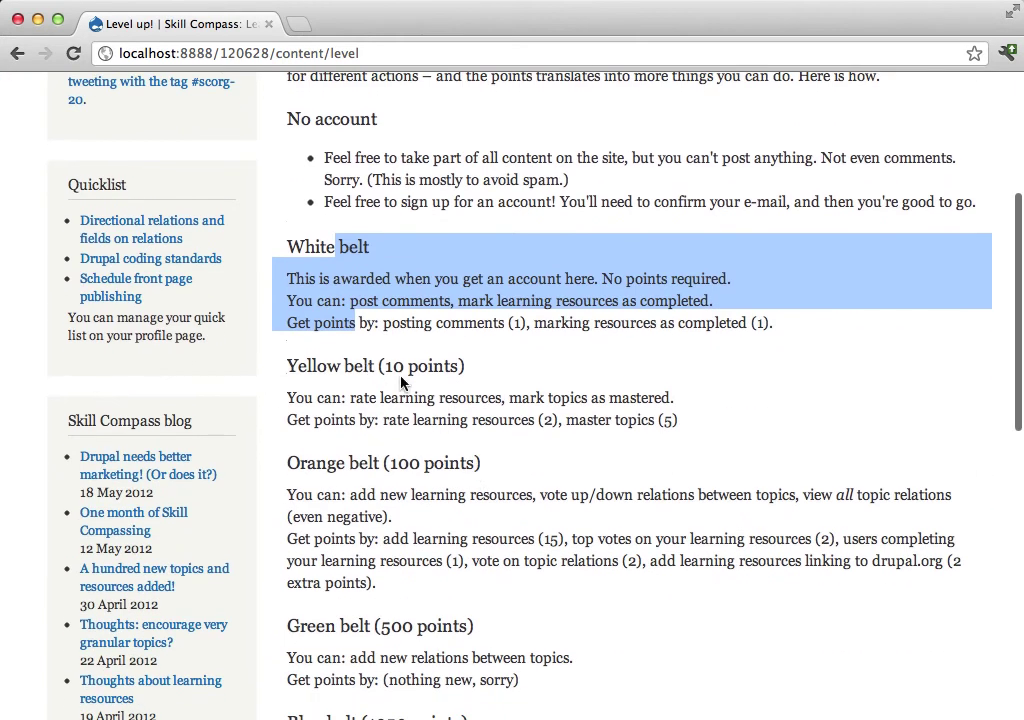
scroll(403, 381, up, 2)
scroll(405, 384, down, 2)
drag(300, 366, 458, 368)
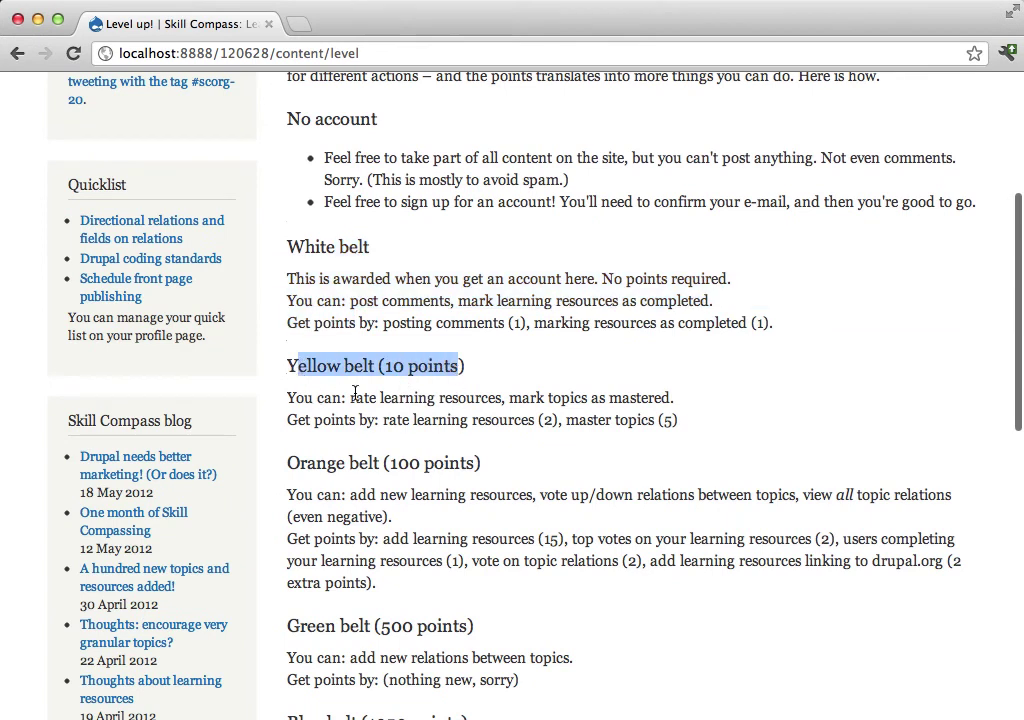
drag(350, 398, 679, 406)
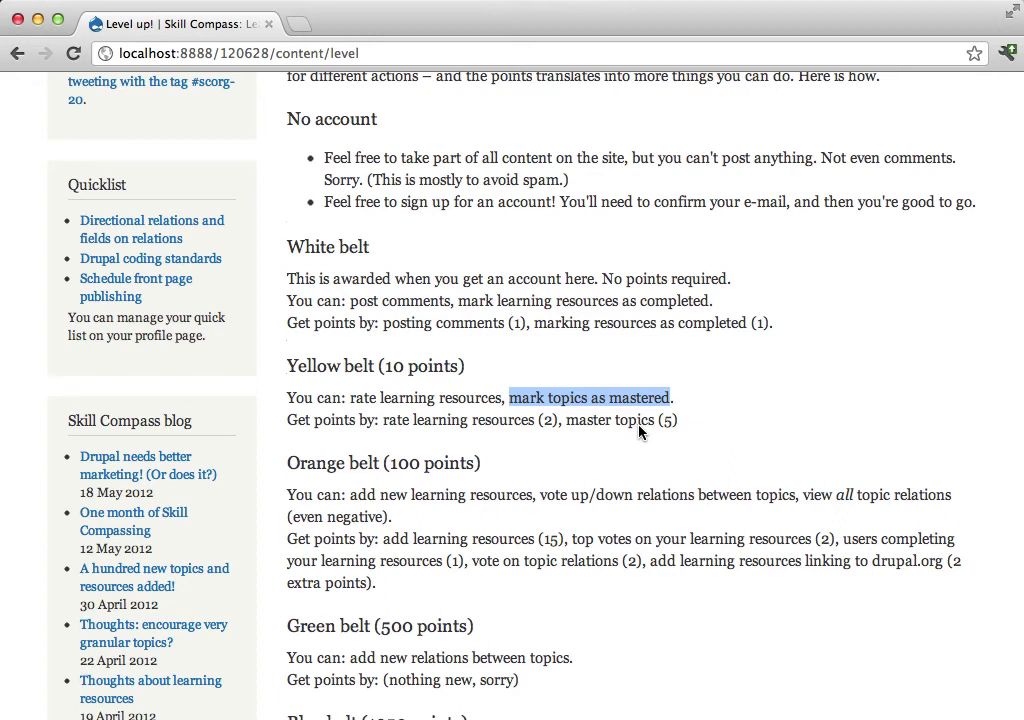
scroll(650, 445, up, 5)
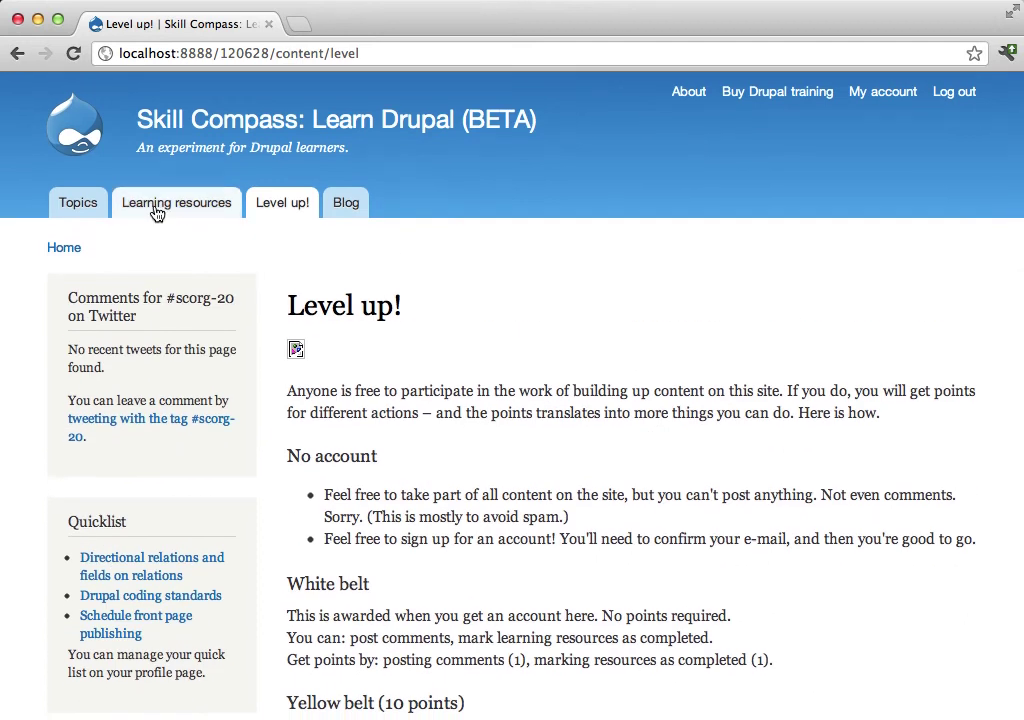
Step: Open the Directional relations resource, remove and re-add it to the quicklist, then reload
click(160, 205)
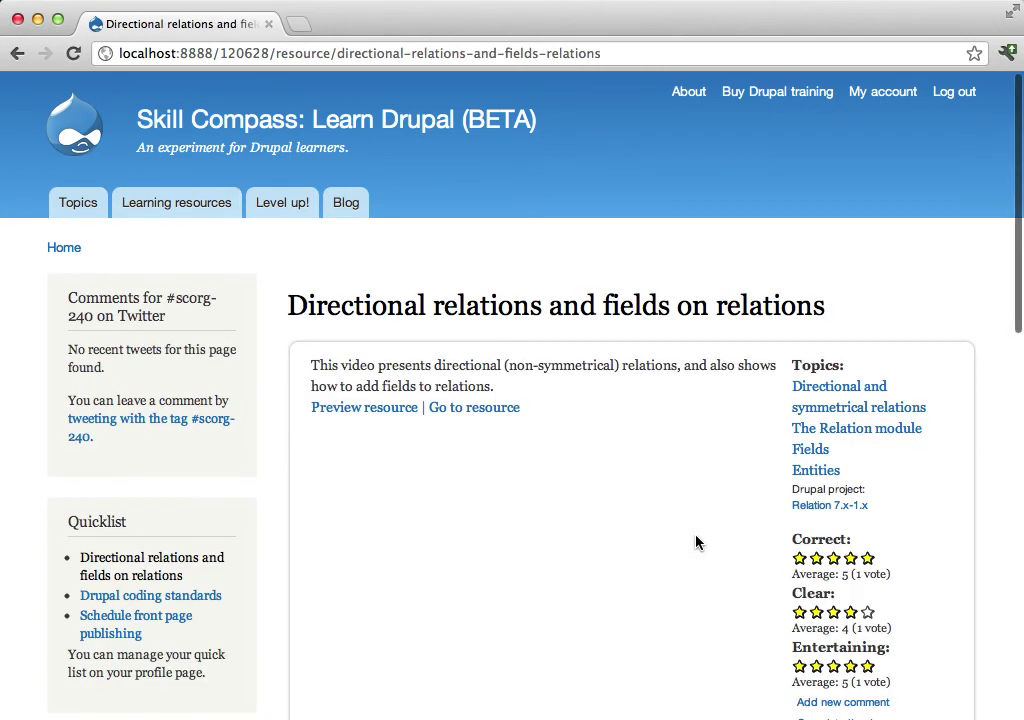
scroll(700, 540, down, 3)
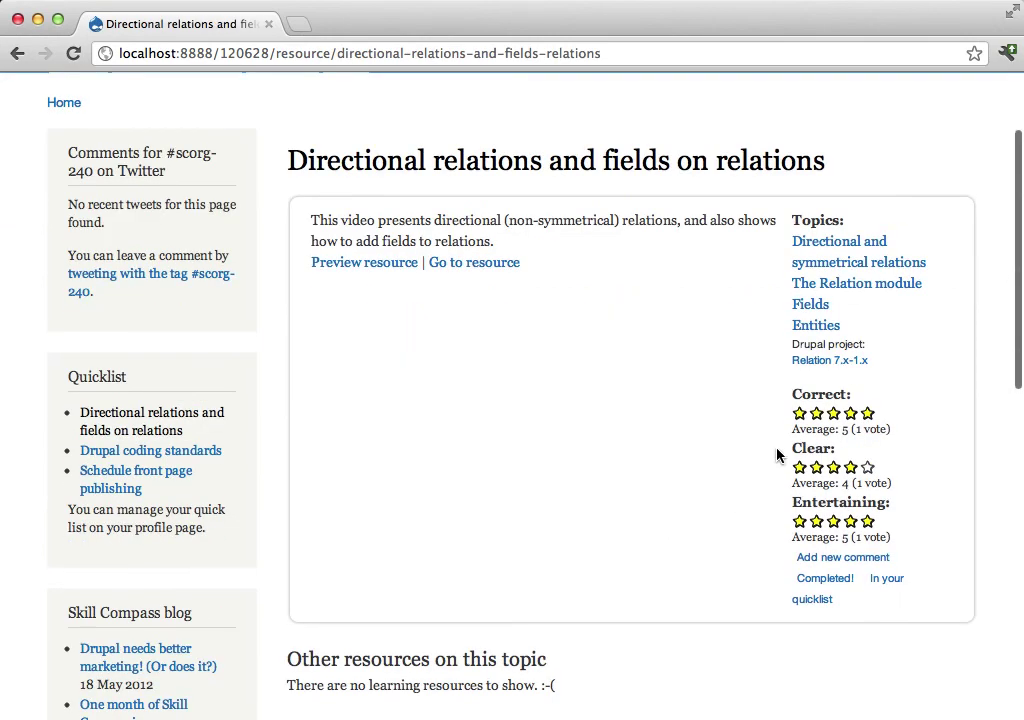
click(866, 413)
click(890, 581)
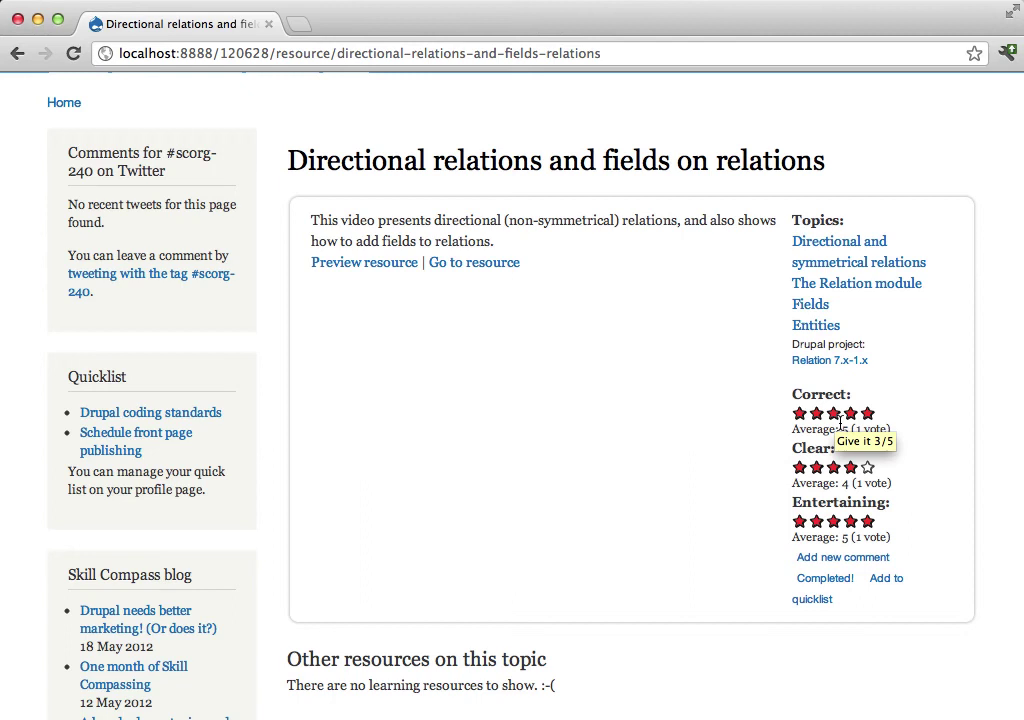
click(890, 581)
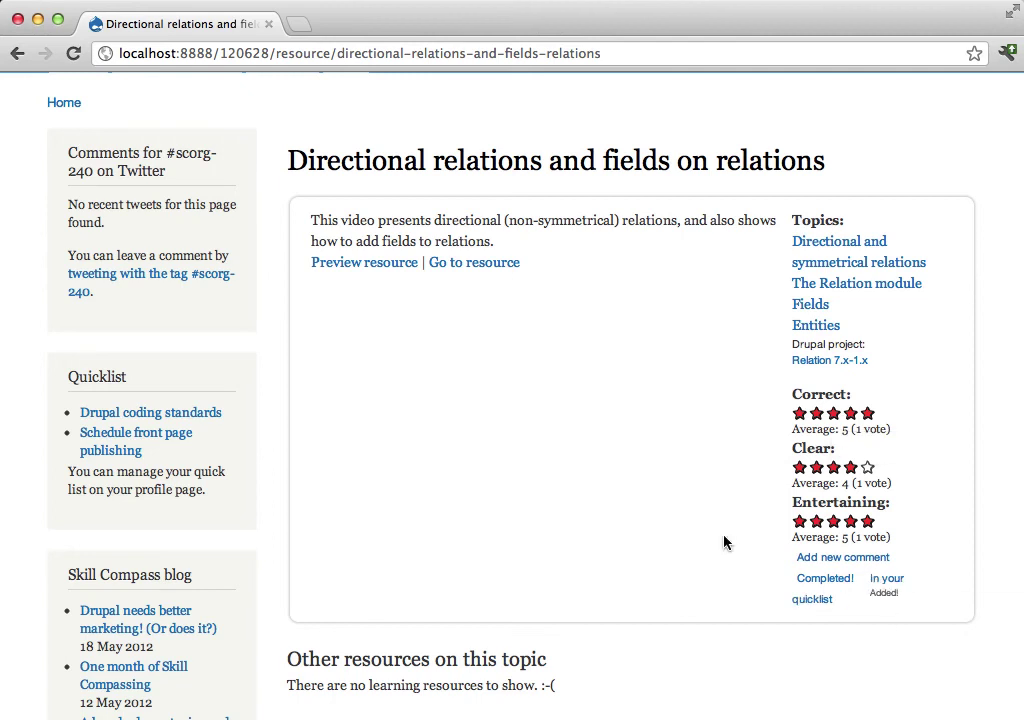
key(super+r)
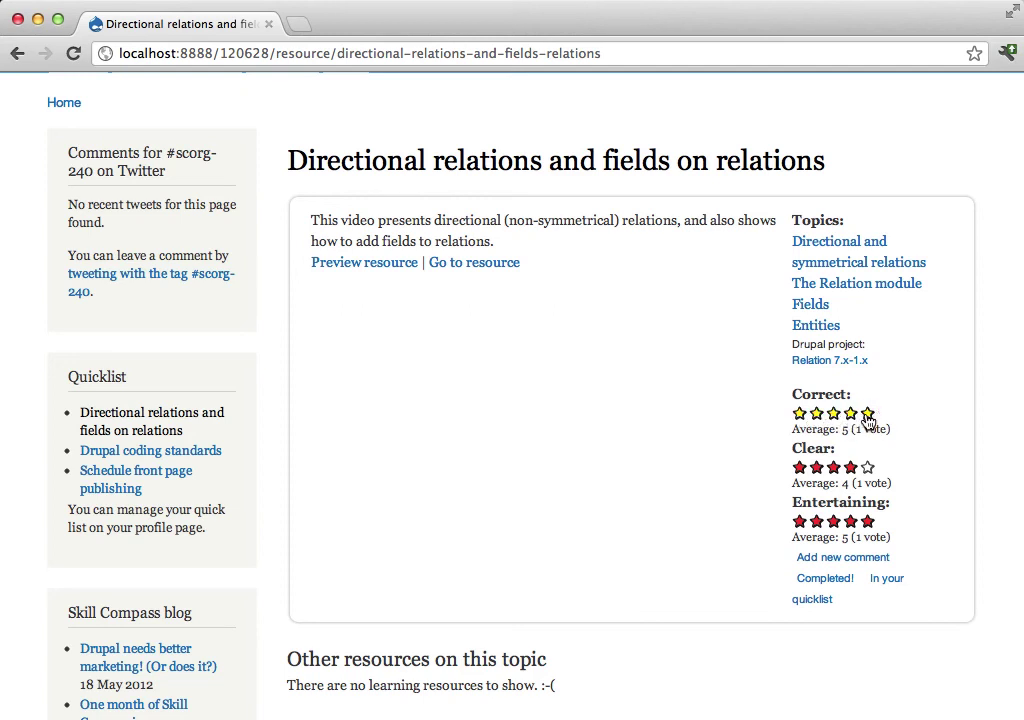
Step: Rate the resource 5 stars for Correct, 5 for Clear and 4 for Entertaining
click(868, 416)
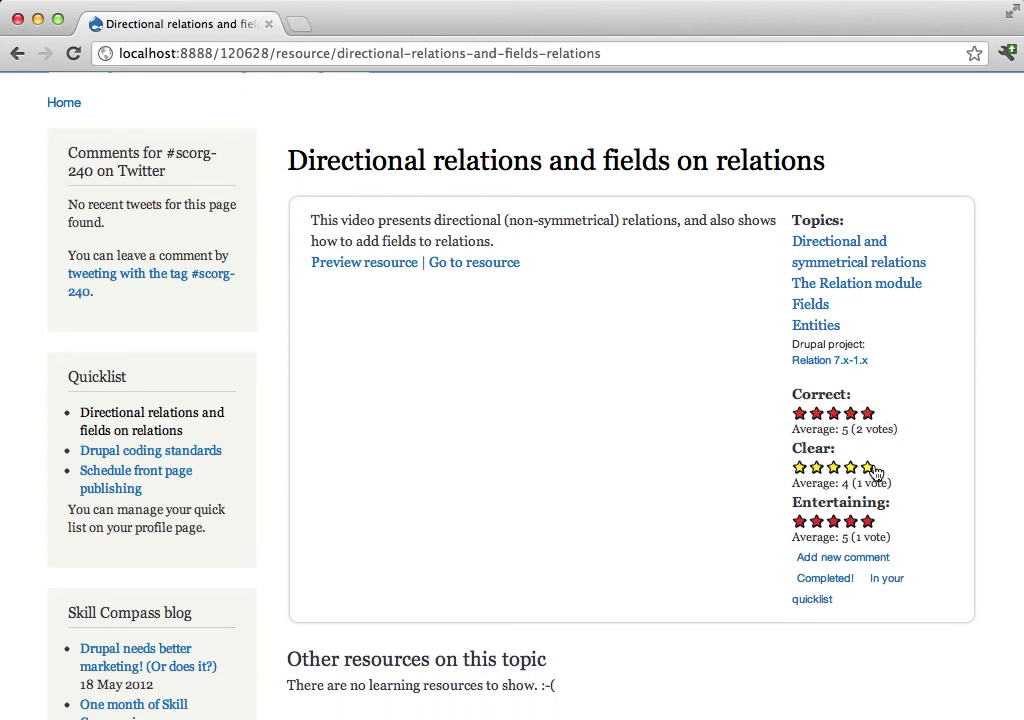
click(866, 468)
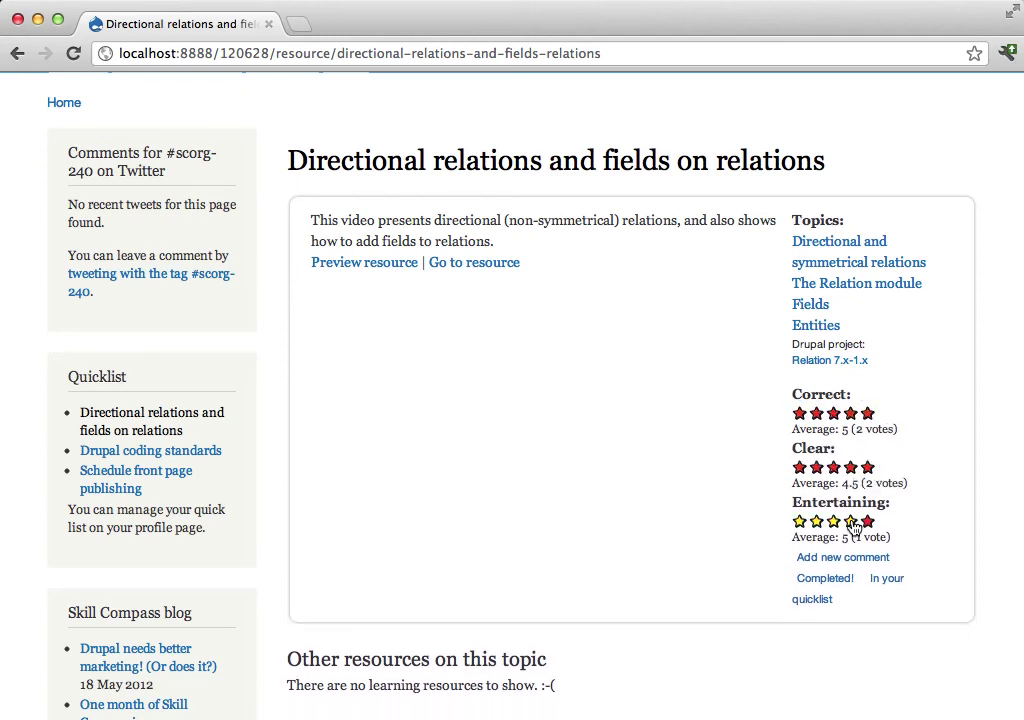
click(850, 522)
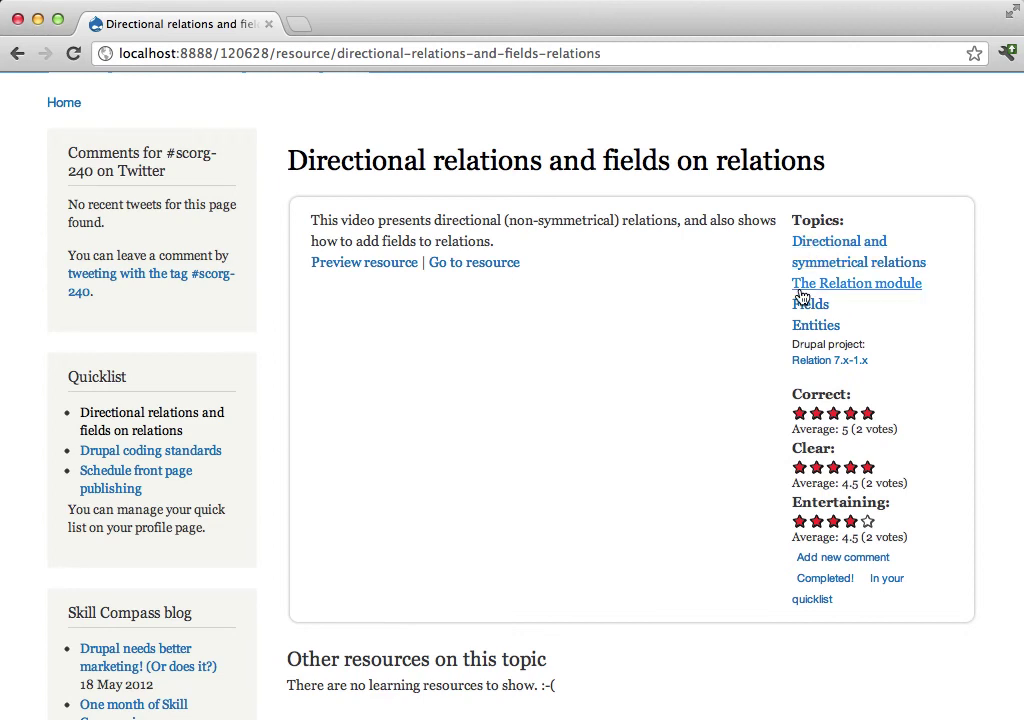
Step: Mark The Relation module topic learned and reload to confirm 5 points earned, 23 total
click(800, 290)
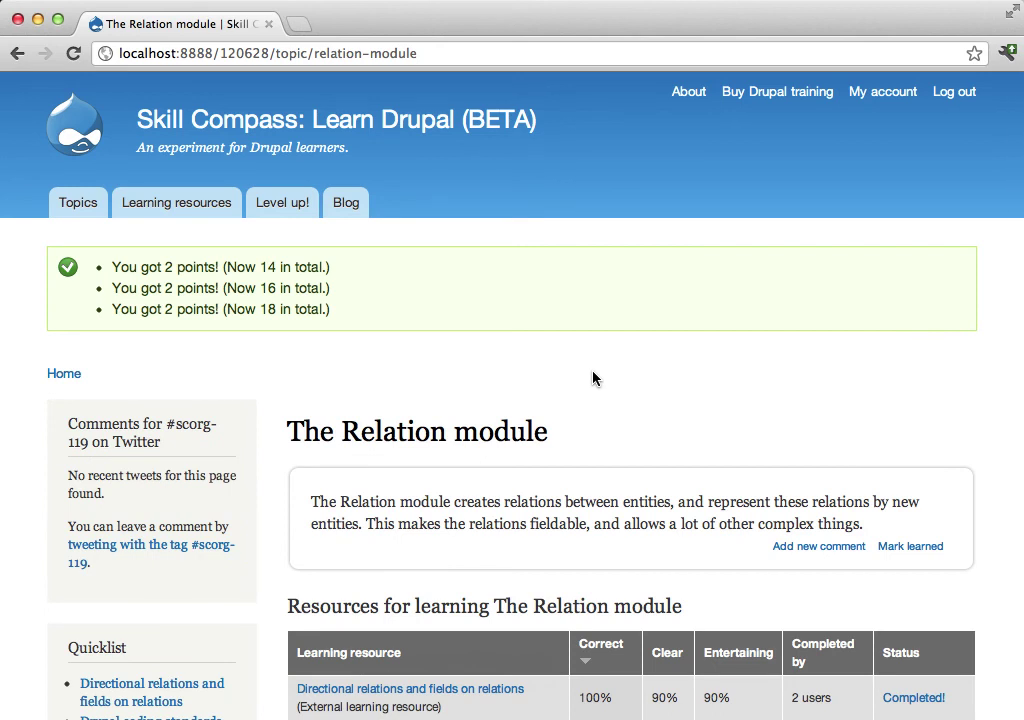
scroll(665, 379, down, 5)
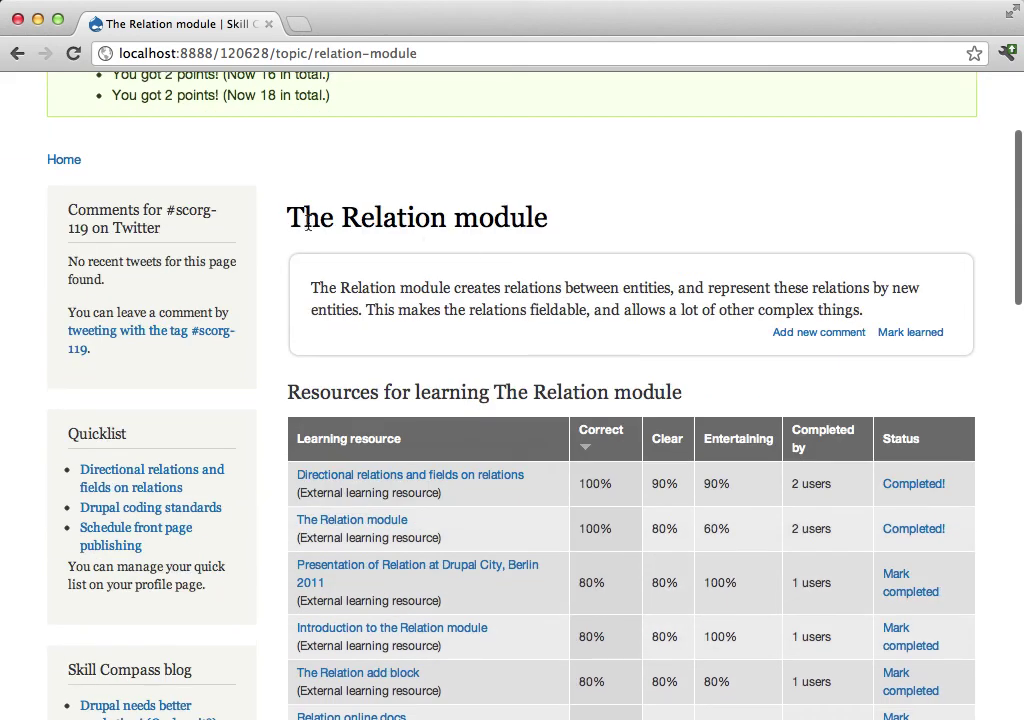
drag(299, 217, 533, 218)
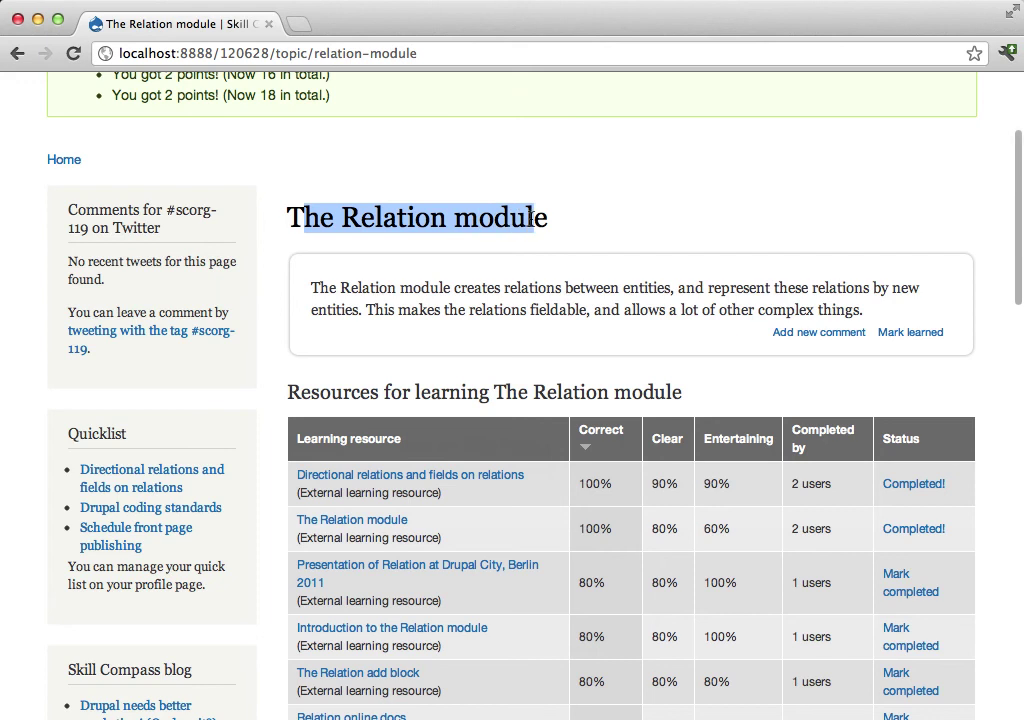
scroll(700, 290, down, 4)
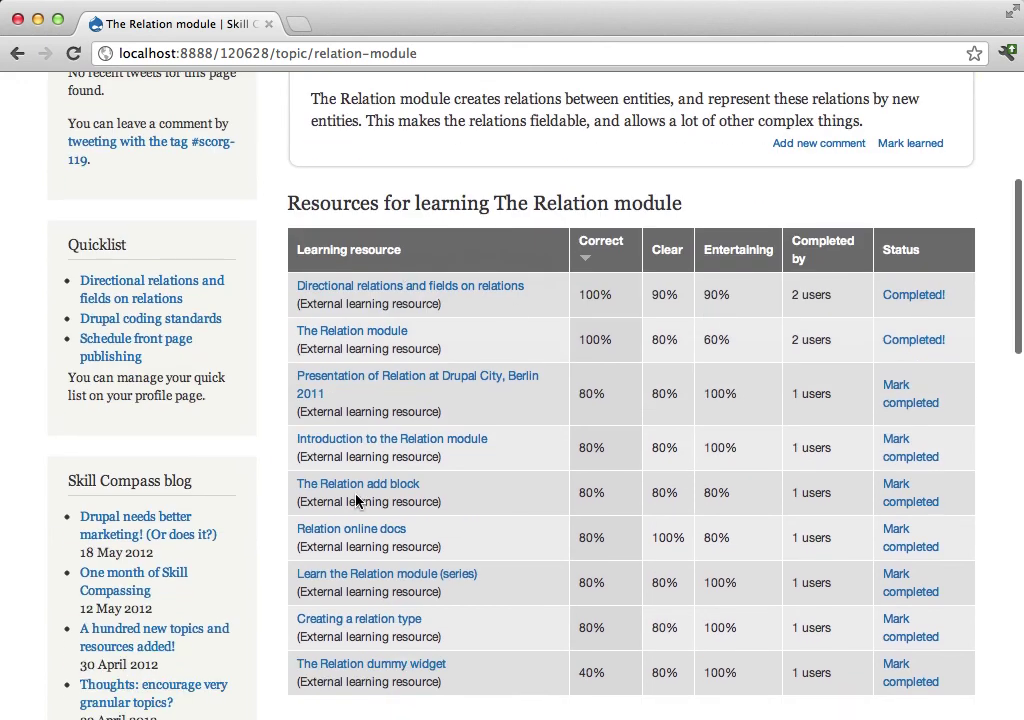
scroll(562, 334, down, 3)
scroll(562, 330, up, 8)
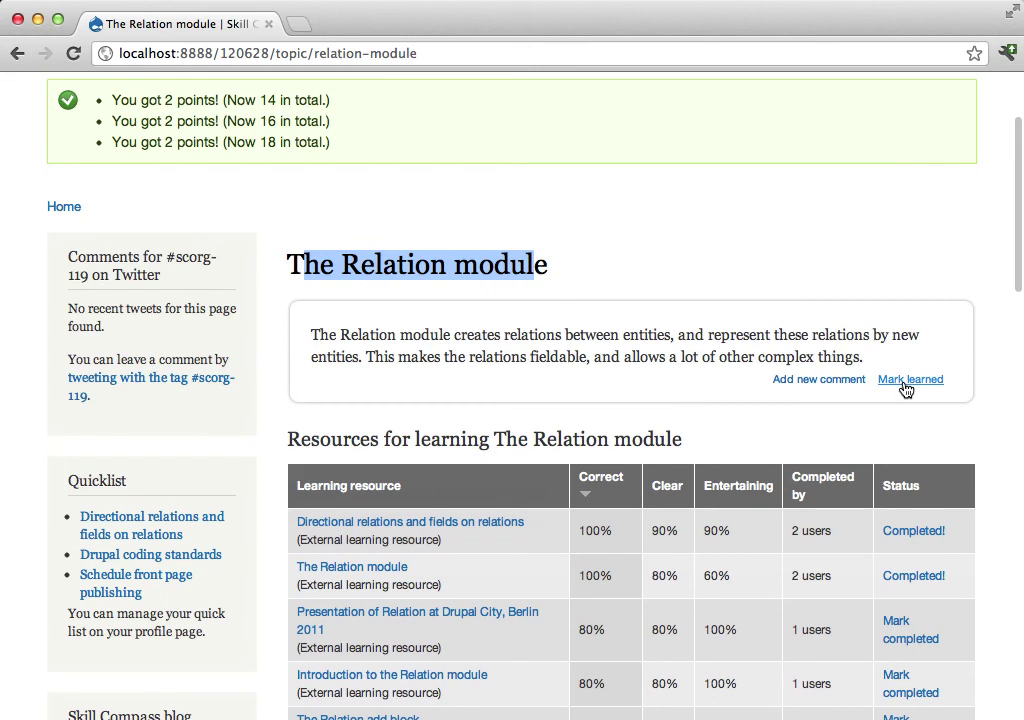
click(905, 384)
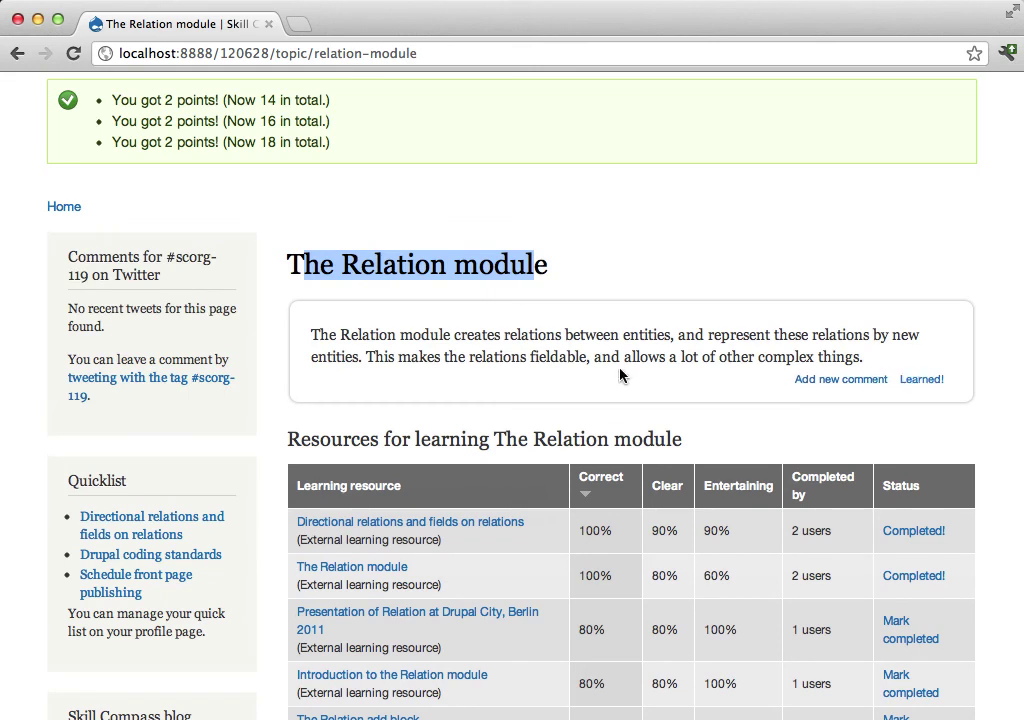
scroll(622, 372, up, 4)
key(super+r)
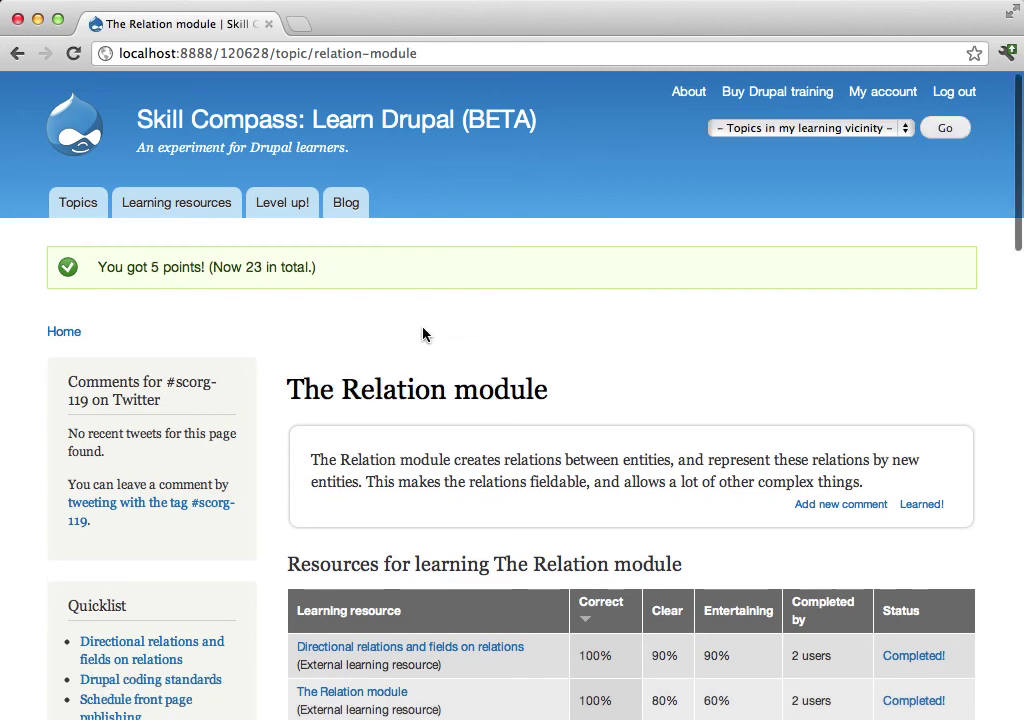
Step: Choose Relation Select from 'Topics in my learning vicinity' and load its topic page
scroll(497, 424, down, 2)
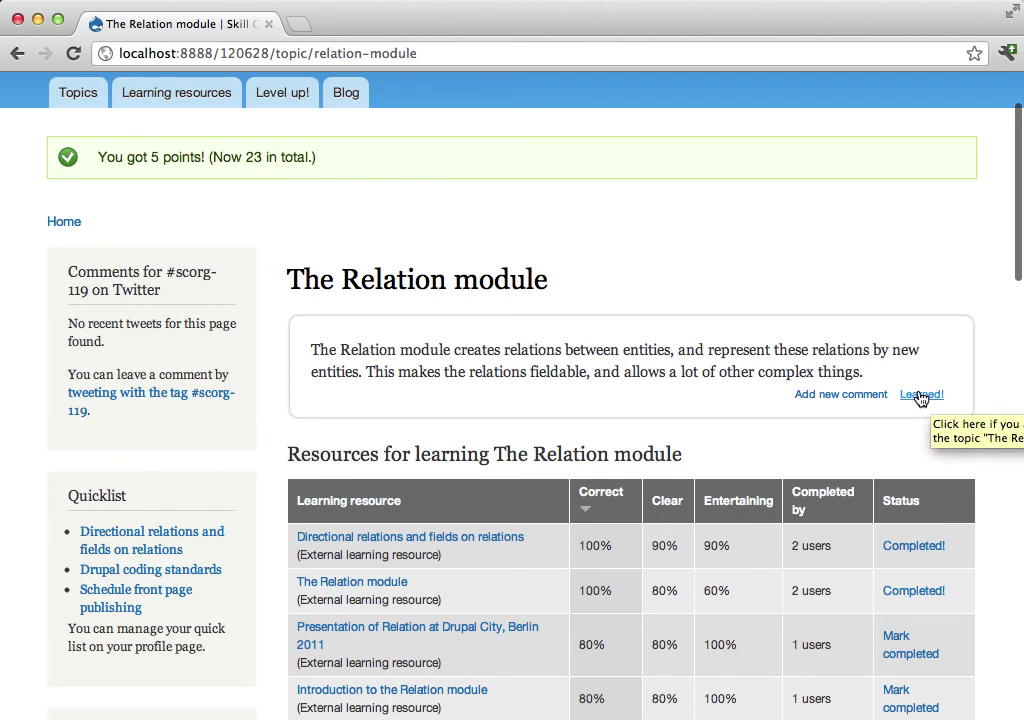
scroll(803, 395, up, 2)
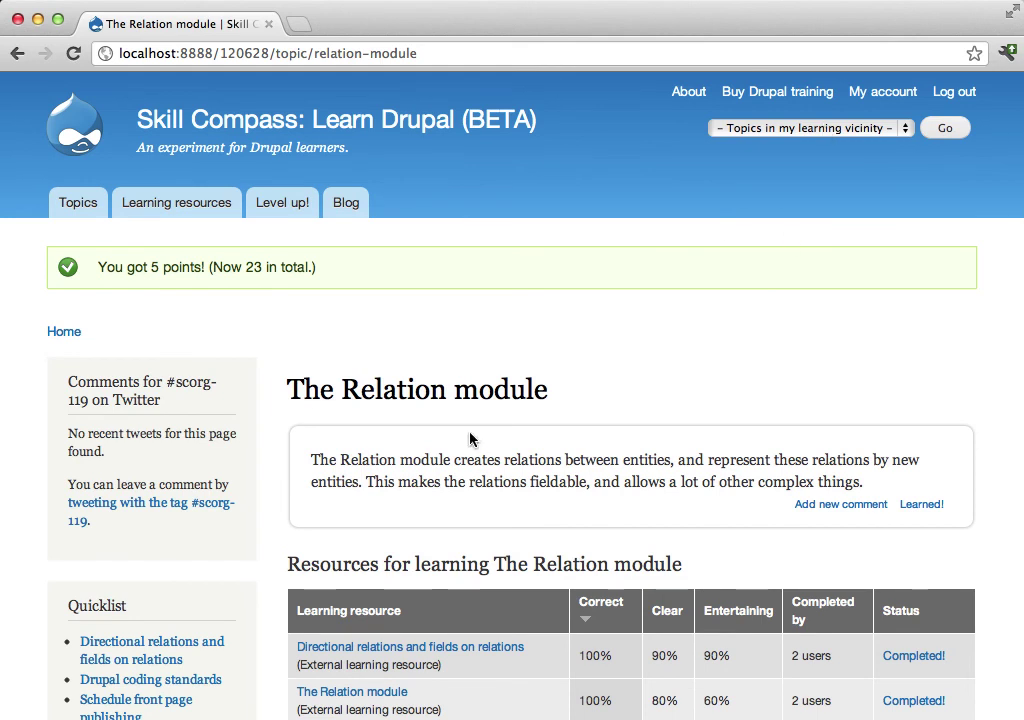
click(907, 130)
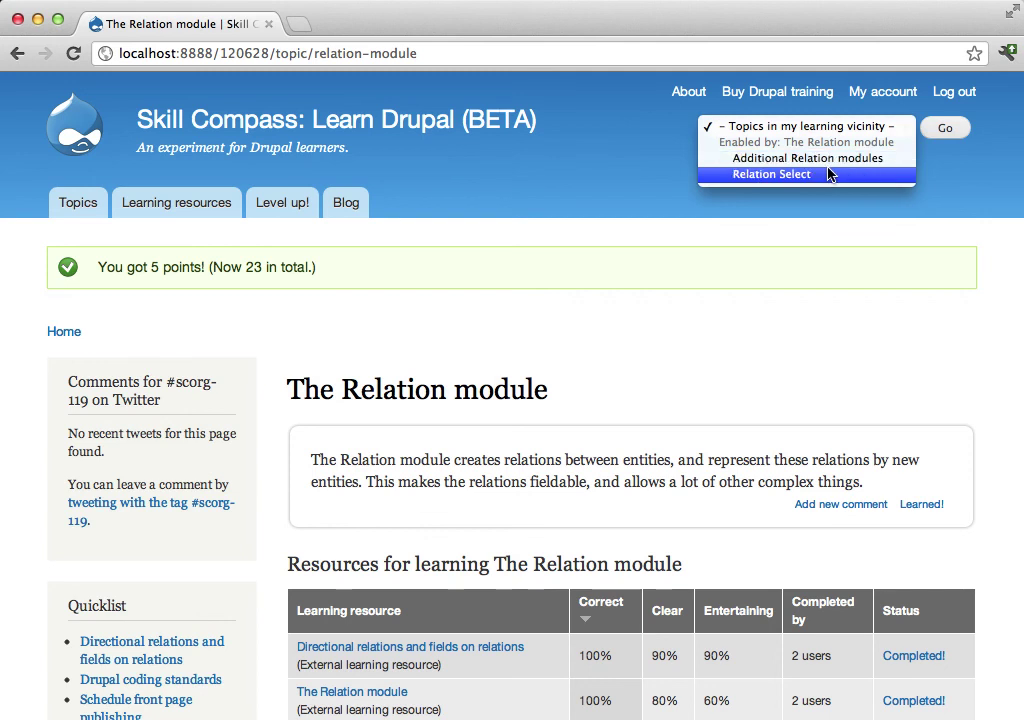
click(775, 175)
click(945, 128)
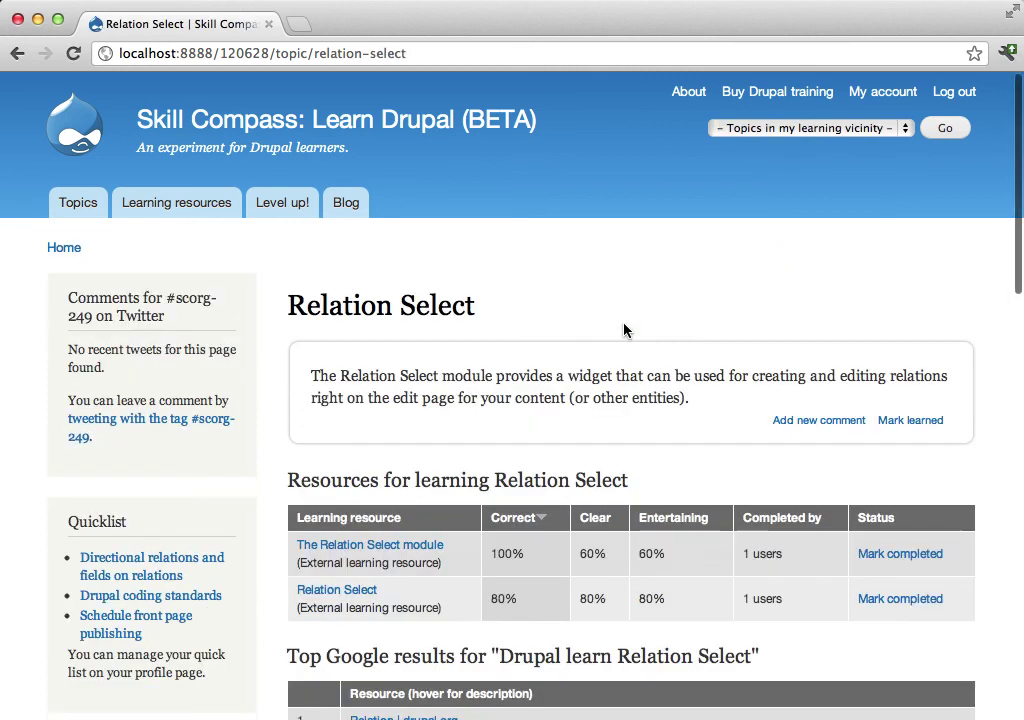
Step: Highlight the 'This topic requires' heading and follow the Views basics prerequisite link
scroll(624, 331, down, 3)
scroll(655, 300, up, 3)
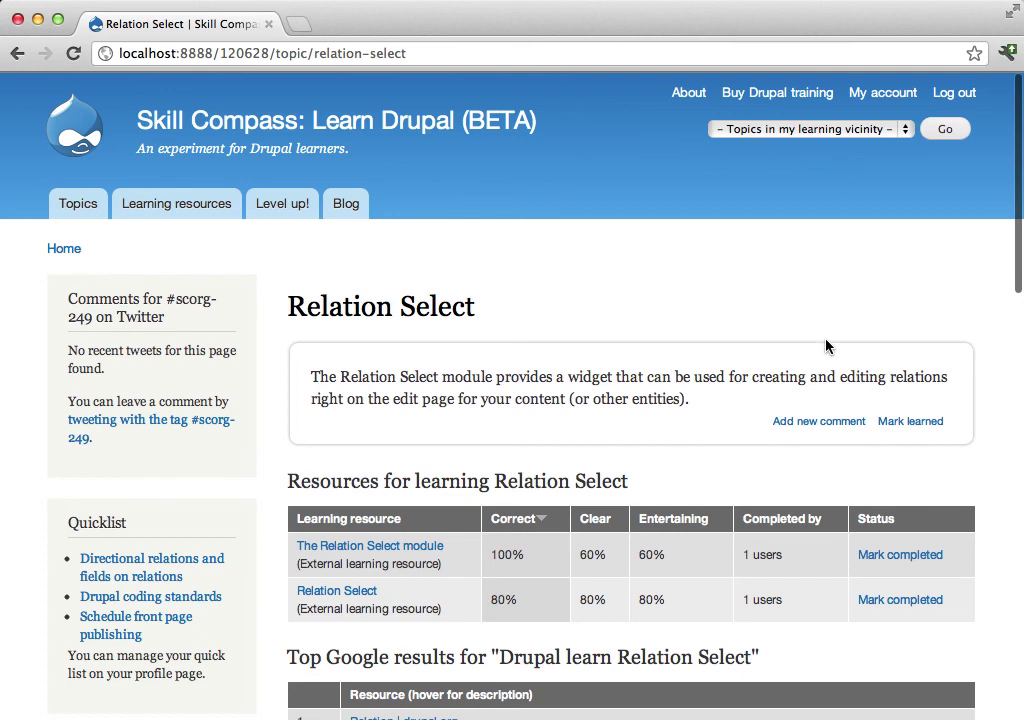
scroll(826, 345, down, 5)
scroll(818, 343, down, 14)
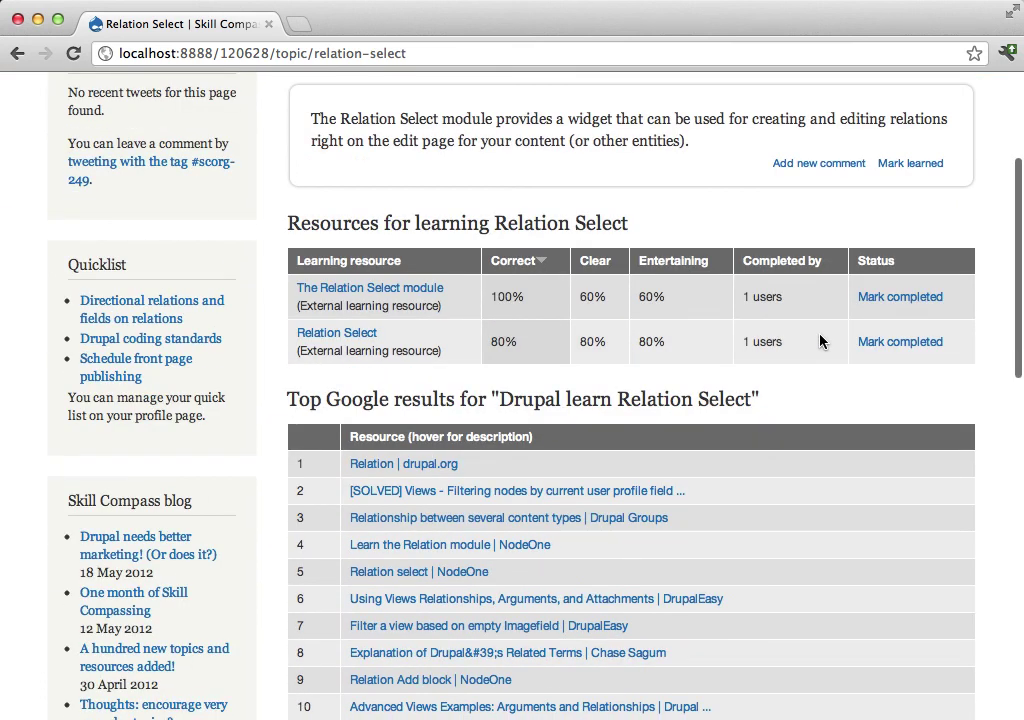
scroll(800, 321, down, 1)
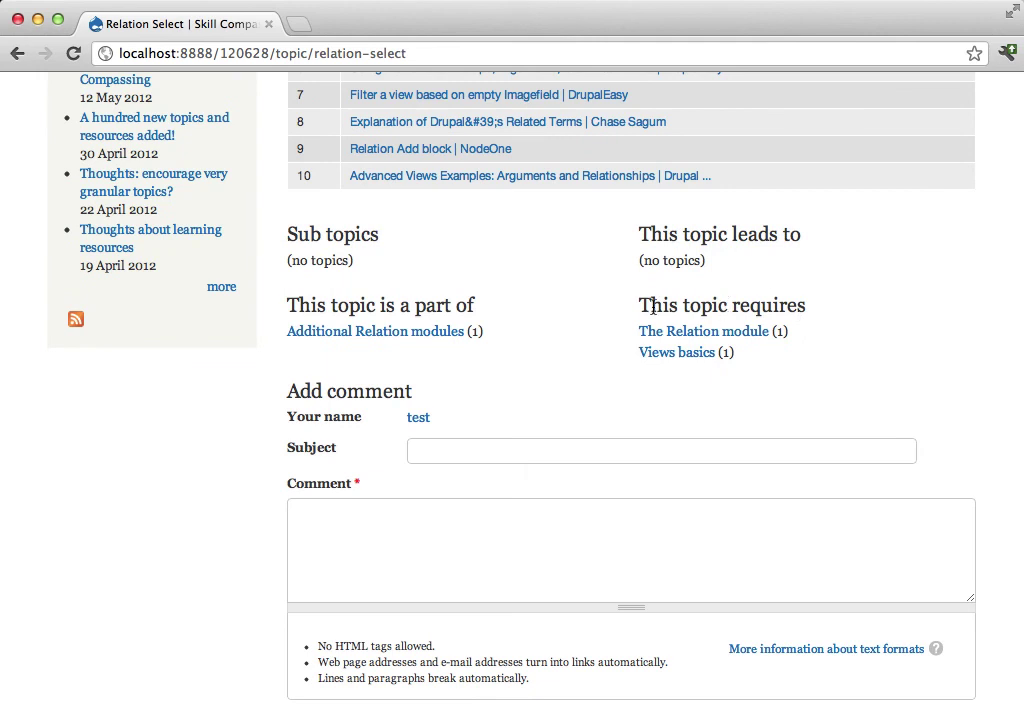
drag(651, 306, 790, 316)
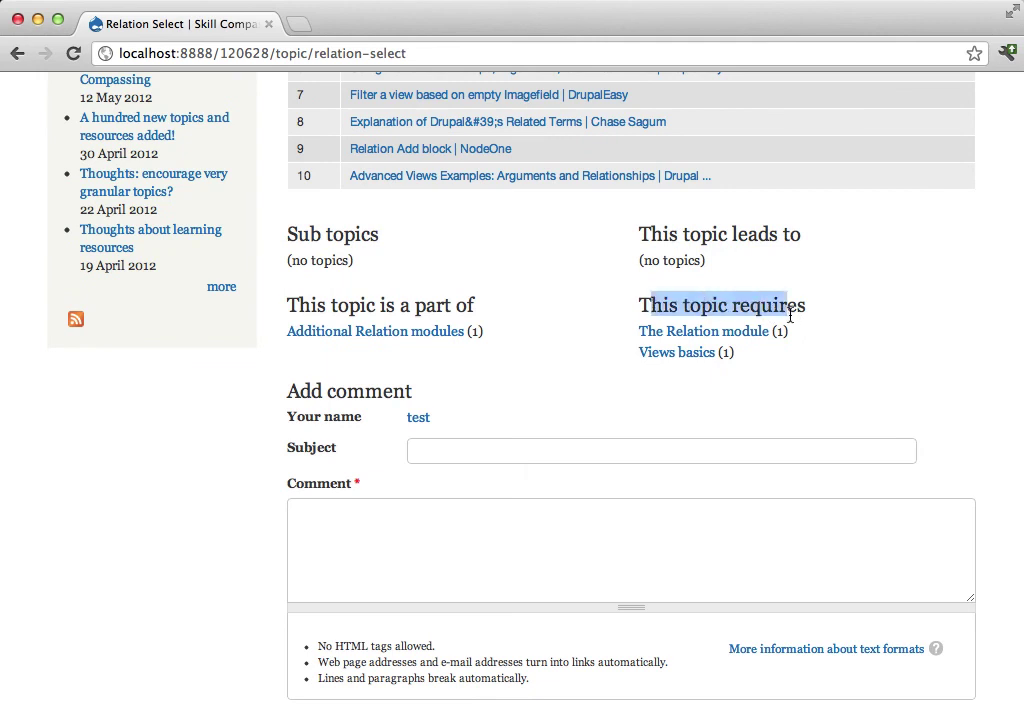
click(697, 354)
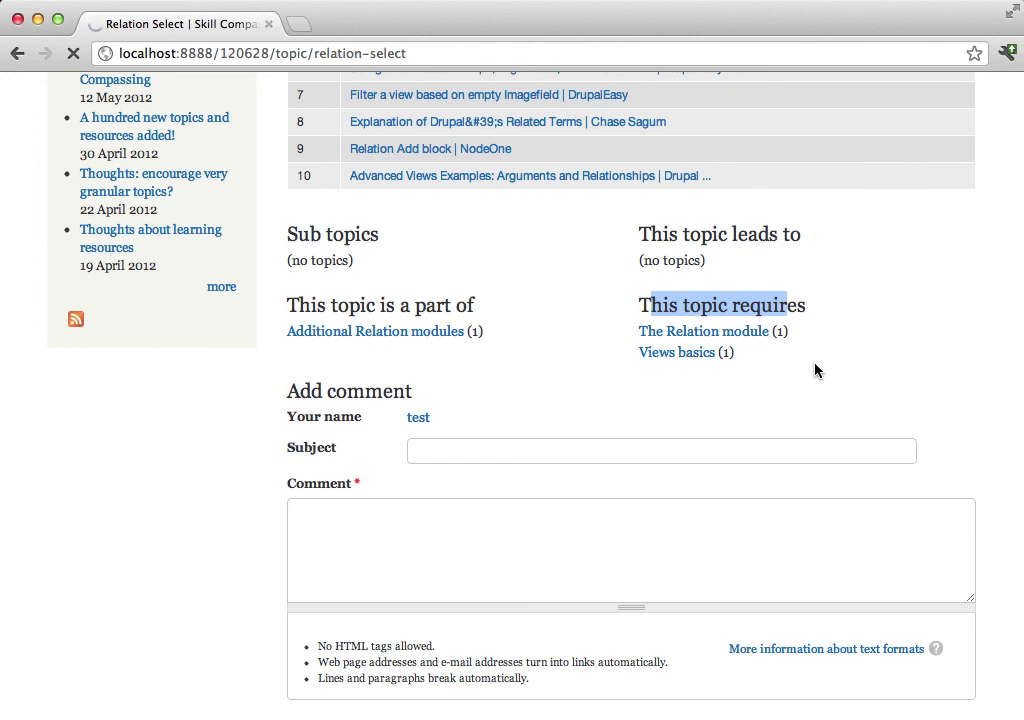
Step: Mark the 'D7 Essentials: Sorting in Views', 'Taming the Beast' and 'D7 Essentials: Views basics' resources completed
scroll(856, 450, down, 1)
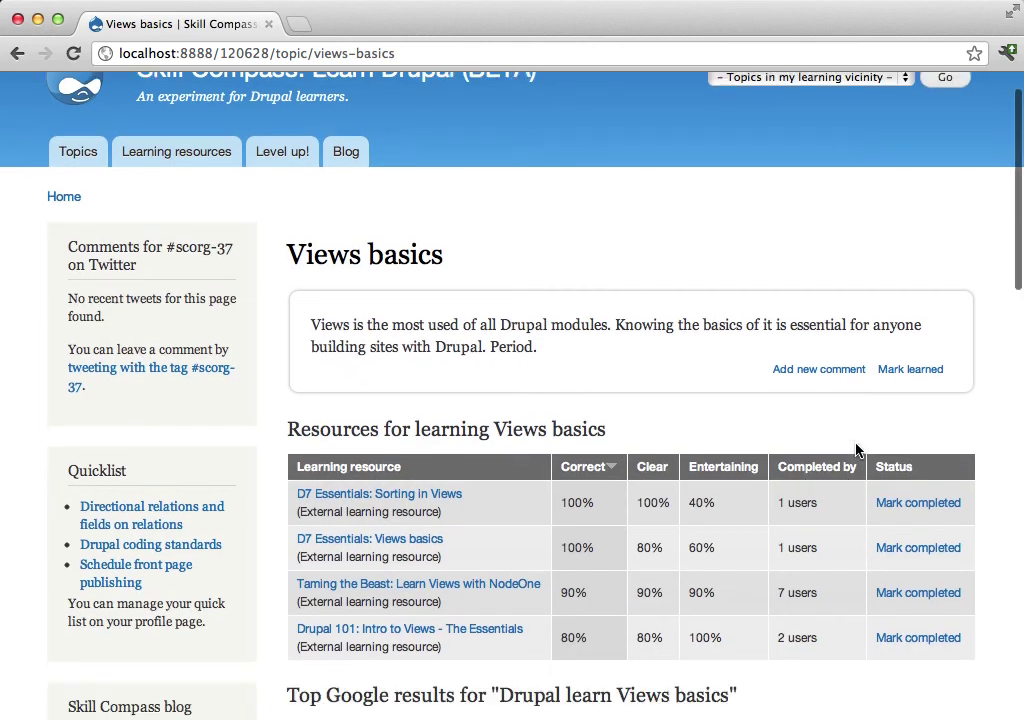
scroll(856, 450, down, 1)
click(903, 431)
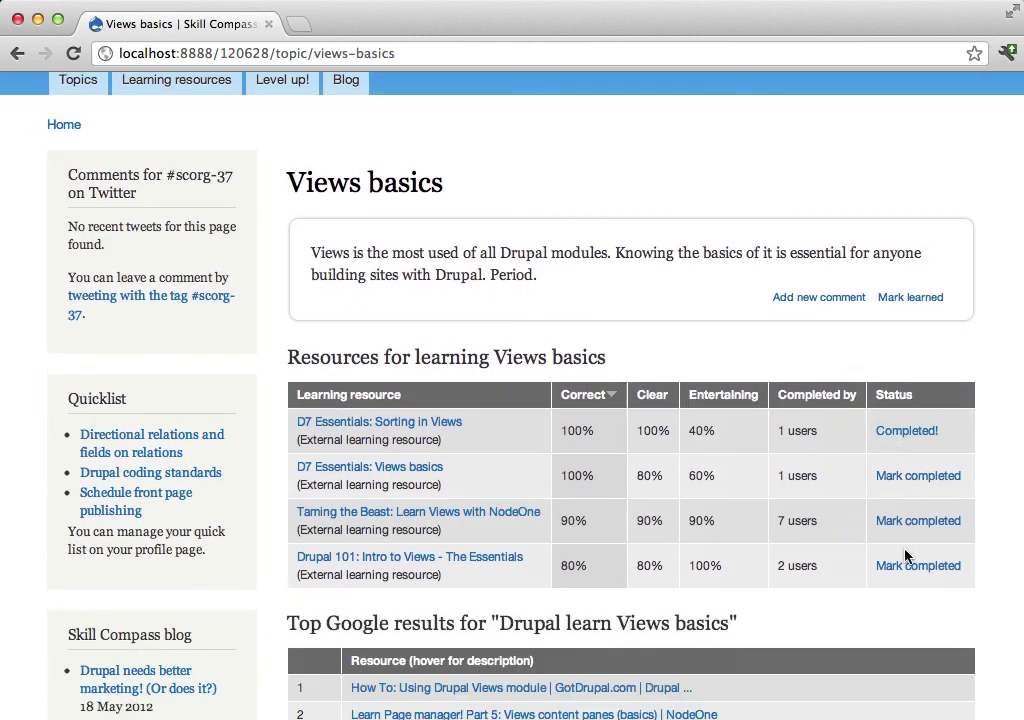
click(910, 522)
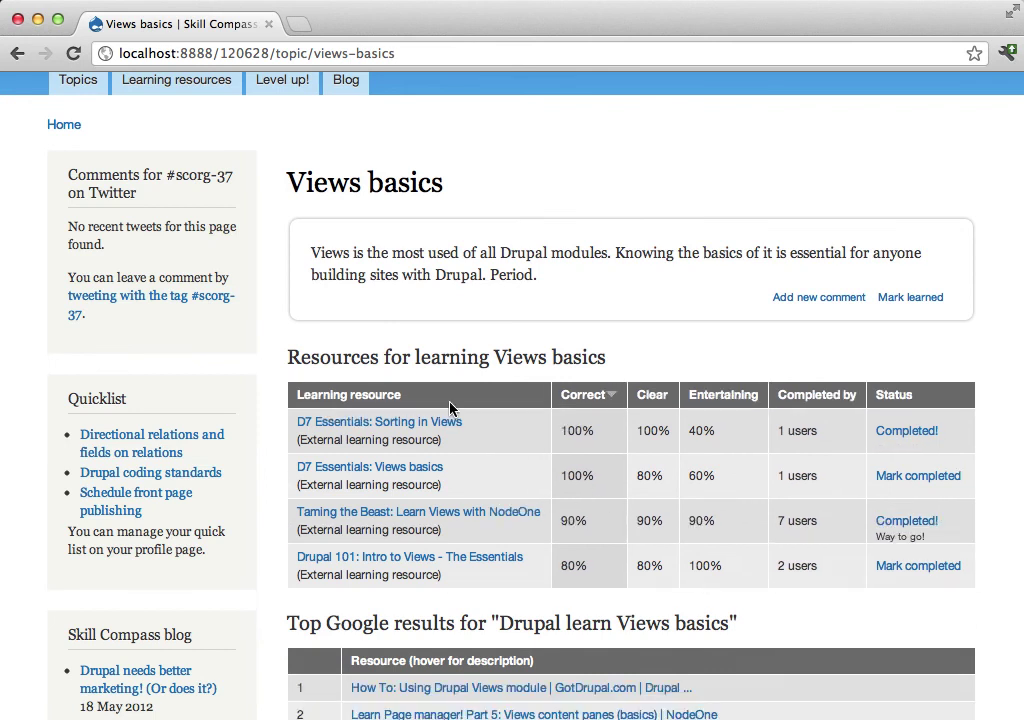
click(893, 479)
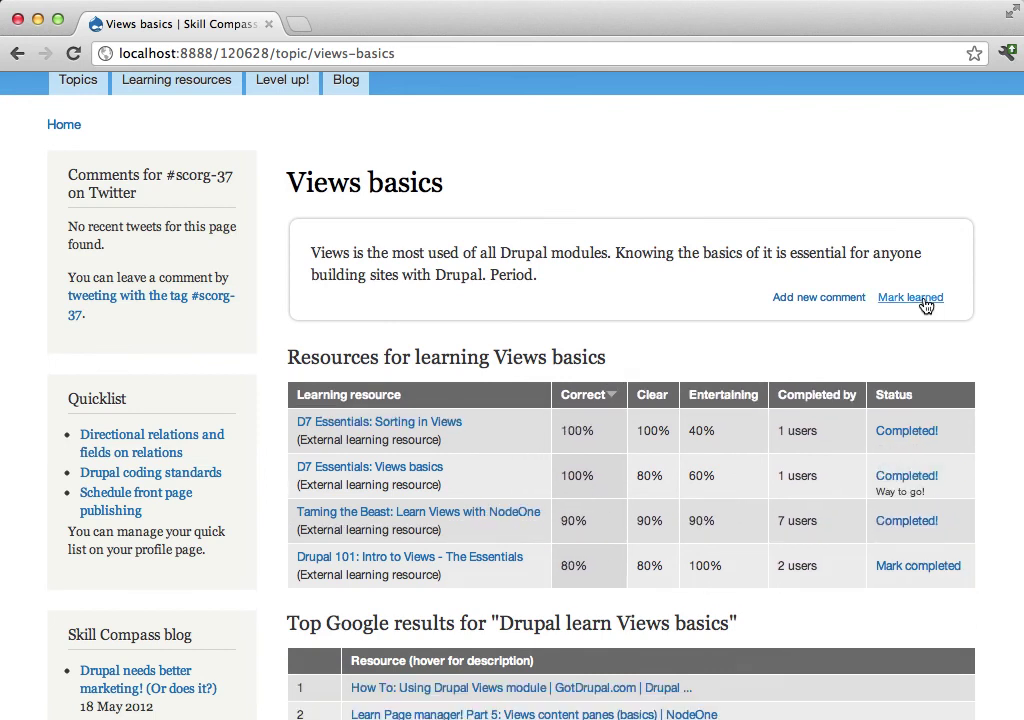
Step: Mark the Views basics topic as learned and reload to show the 31-point total
click(925, 302)
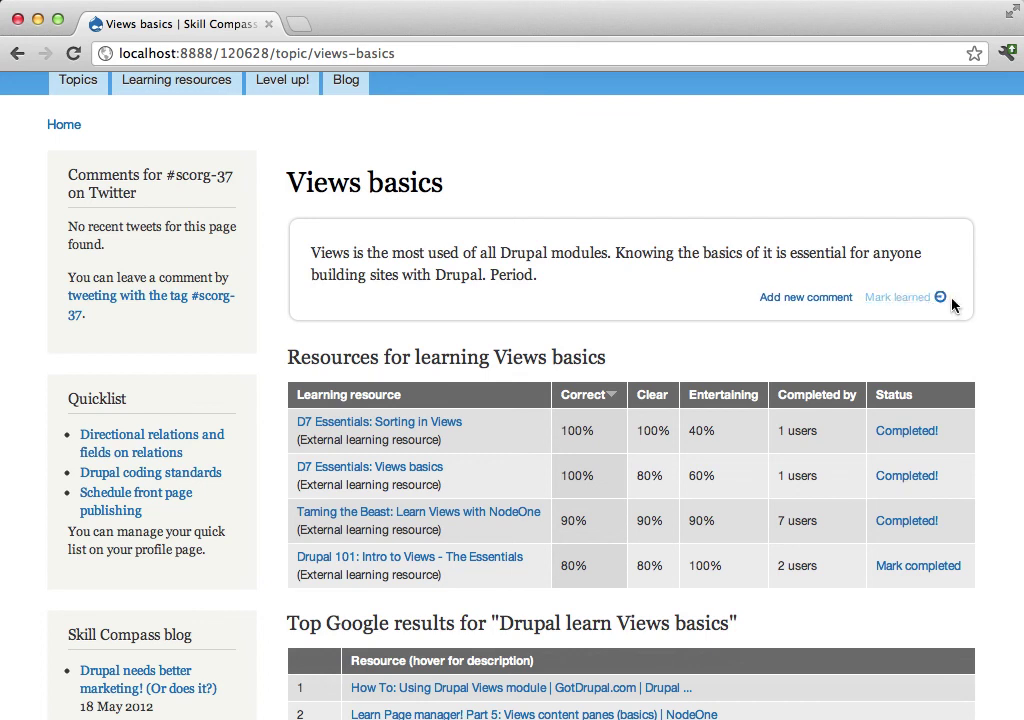
scroll(915, 312, up, 3)
key(super+r)
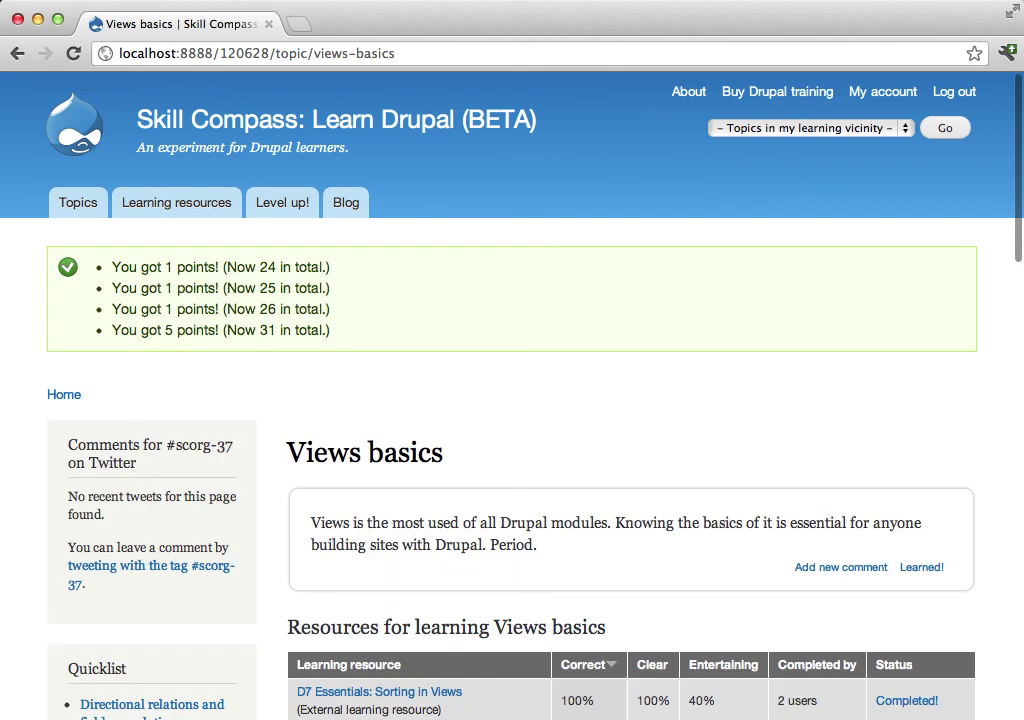
click(870, 129)
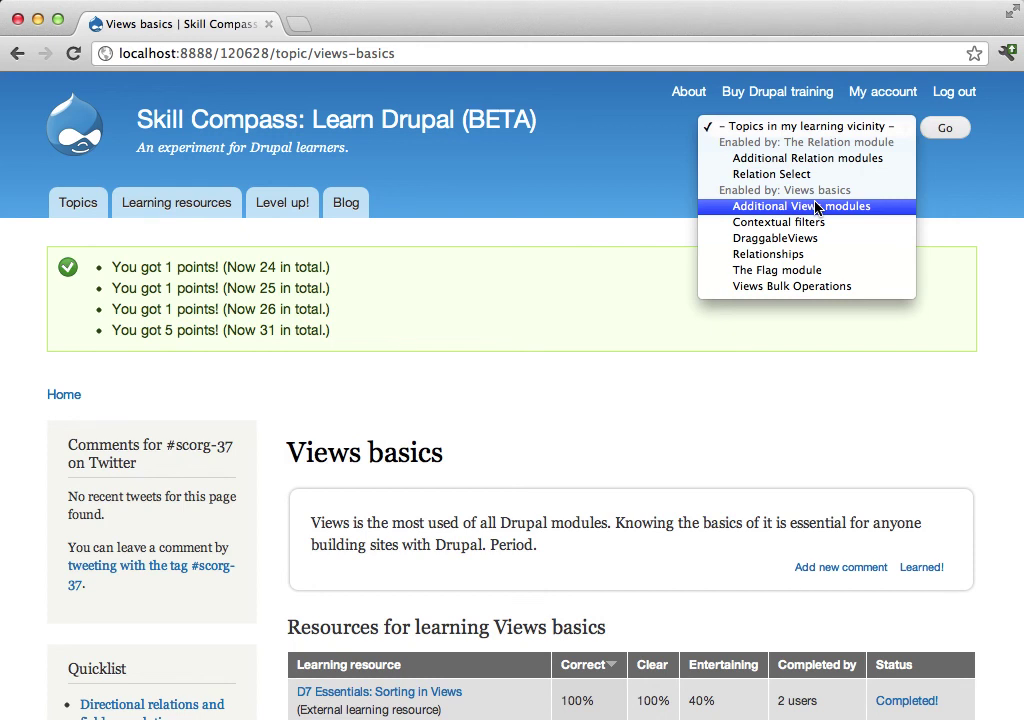
click(572, 347)
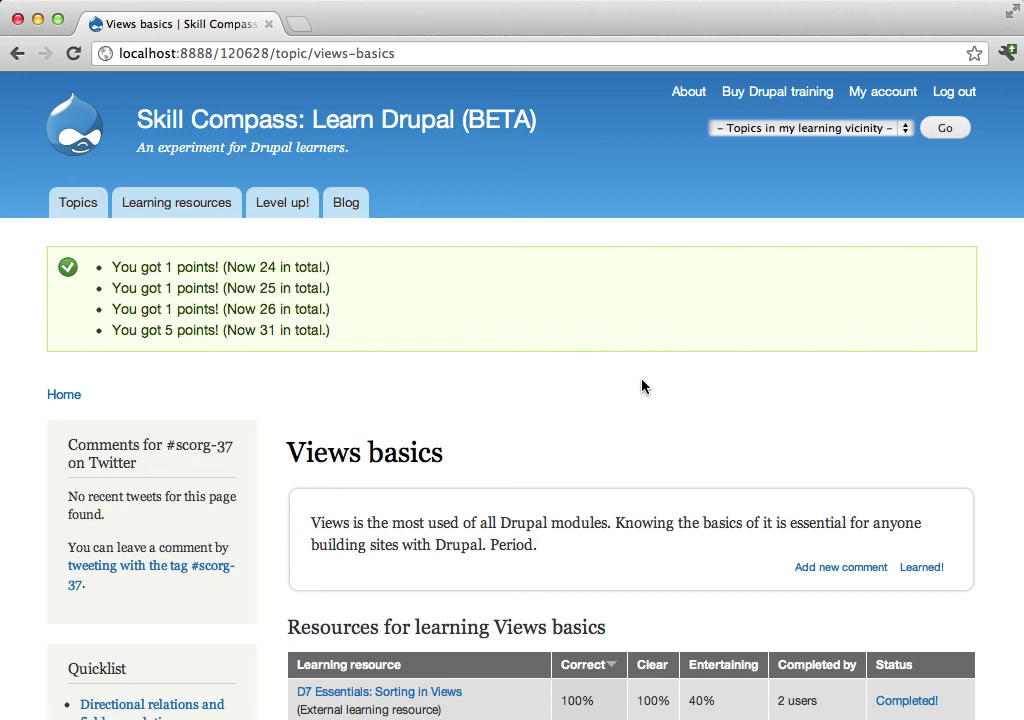
scroll(681, 485, down, 3)
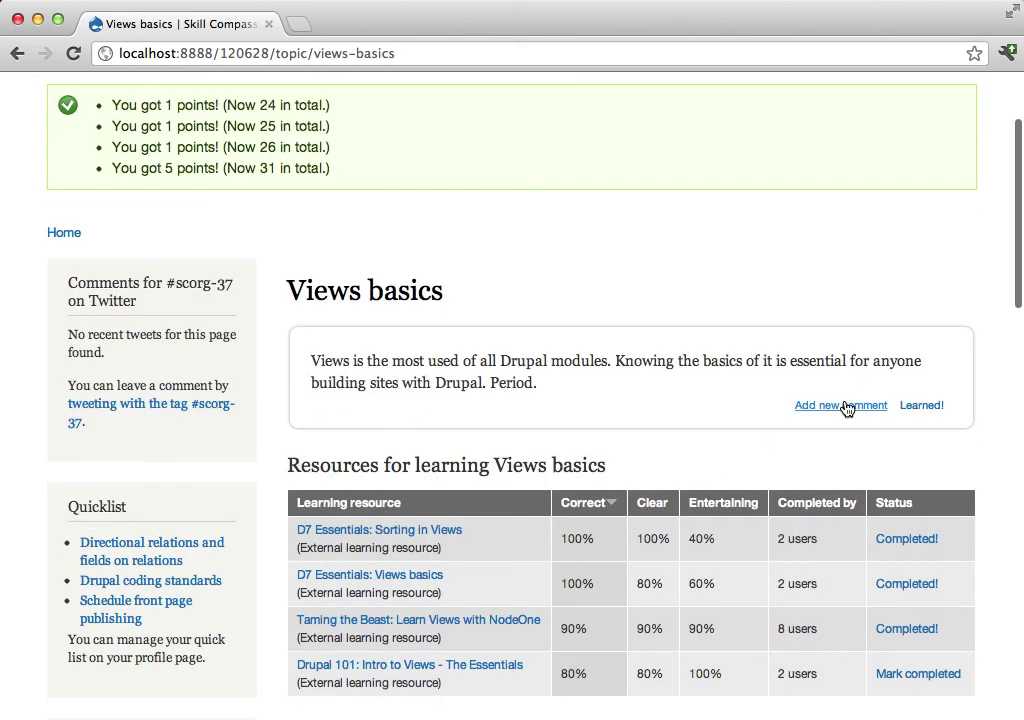
scroll(722, 405, down, 8)
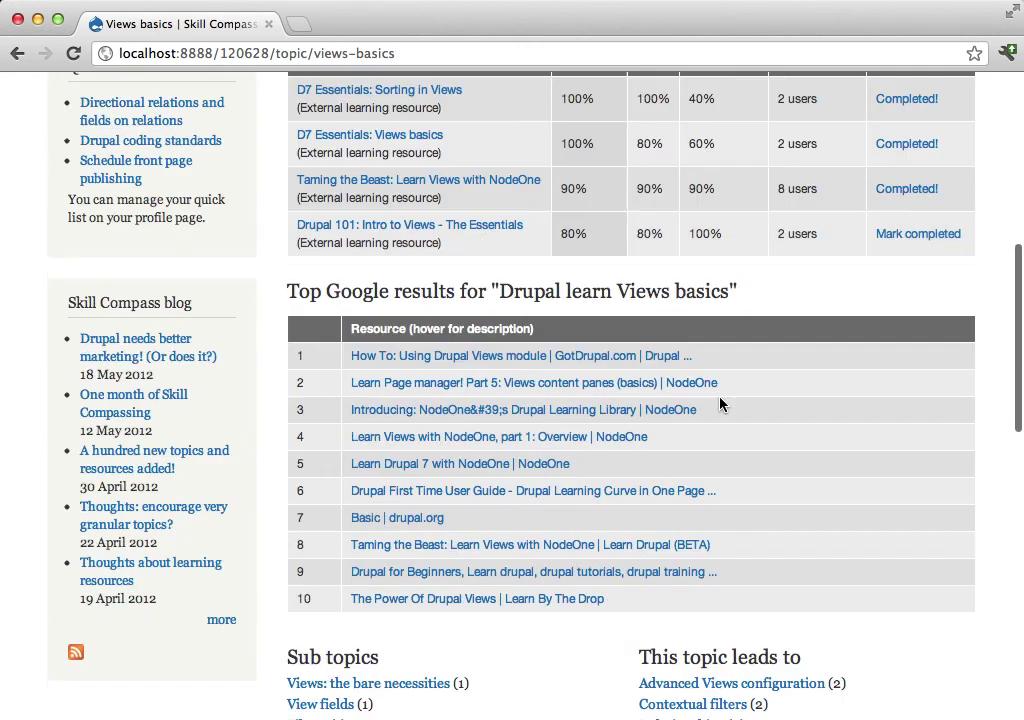
scroll(722, 405, down, 10)
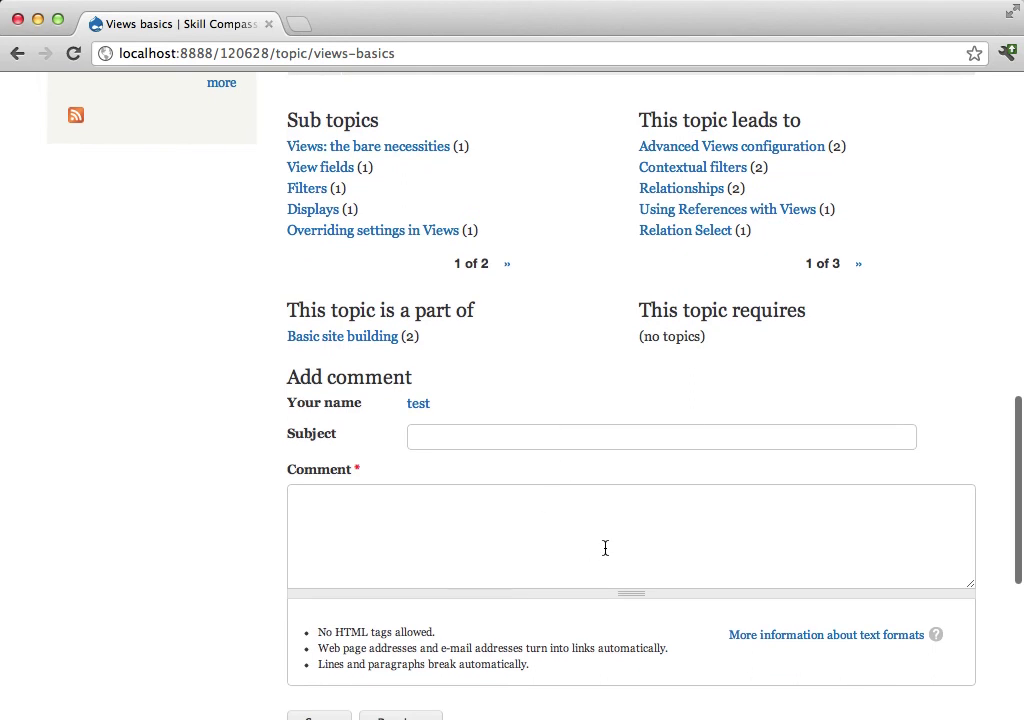
scroll(606, 550, up, 20)
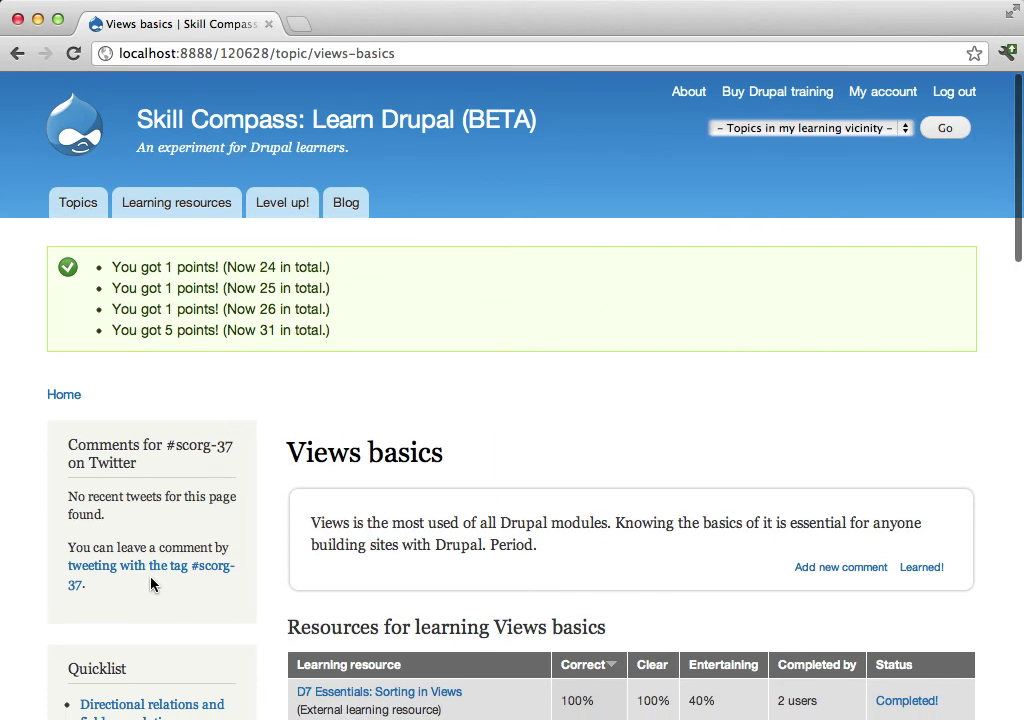